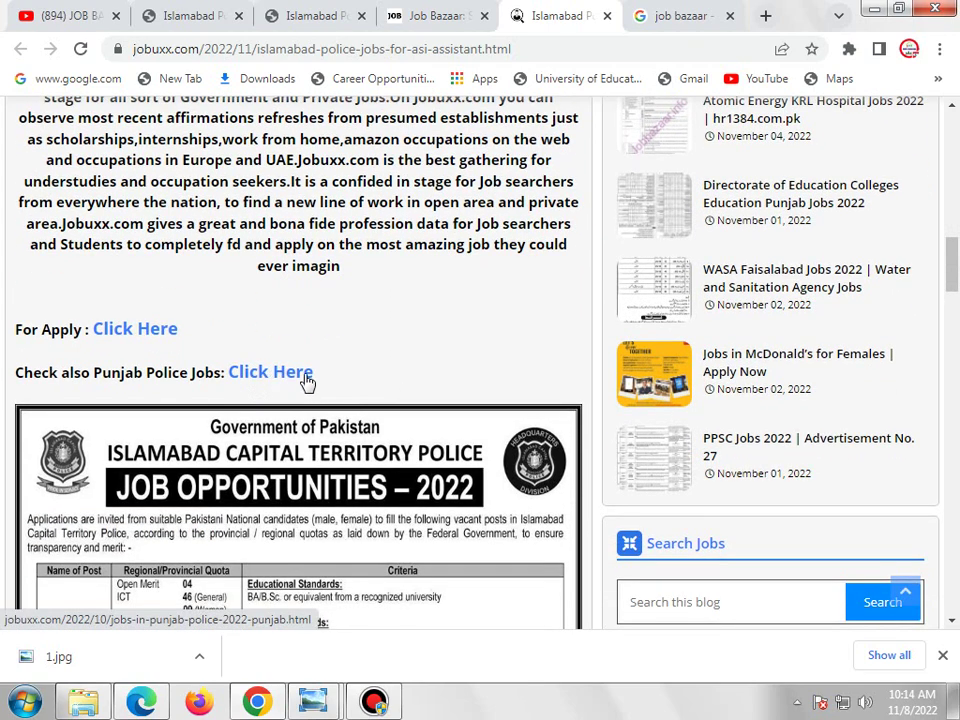
Review the Islamabad Capital Territory Police job advertisement and the application links above it on the jobuxx post
{"action": "scroll", "coordinate": [596, 444], "scroll_direction": "down", "scroll_amount": 3}
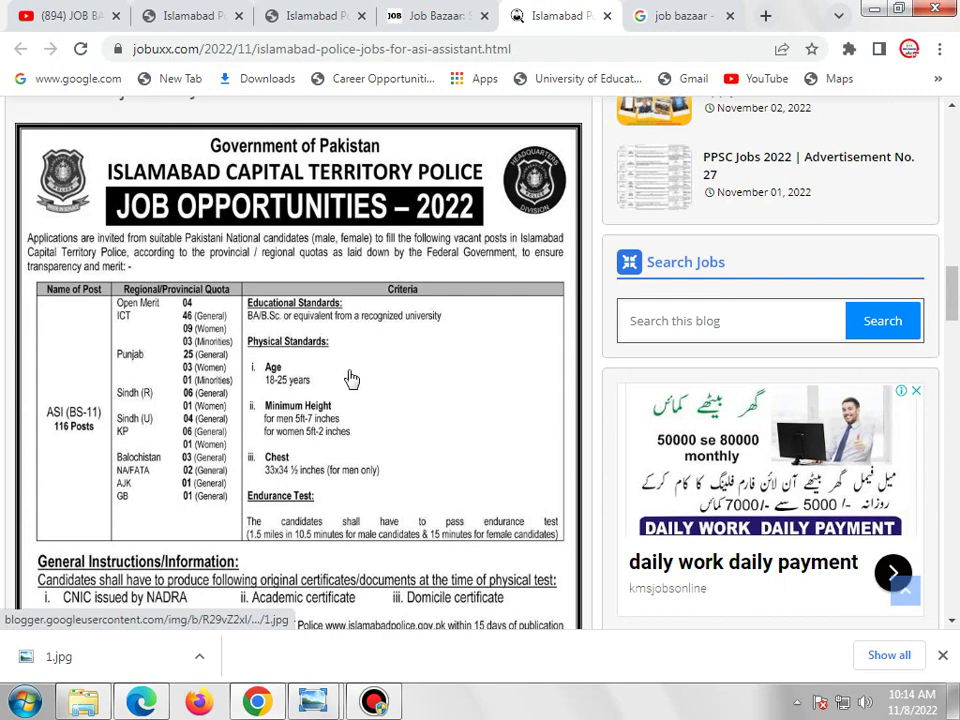
{"action": "scroll", "coordinate": [352, 379], "scroll_direction": "down", "scroll_amount": 3}
{"action": "scroll", "coordinate": [359, 366], "scroll_direction": "up", "scroll_amount": 2}
{"action": "scroll", "coordinate": [359, 366], "scroll_direction": "up", "scroll_amount": 3}
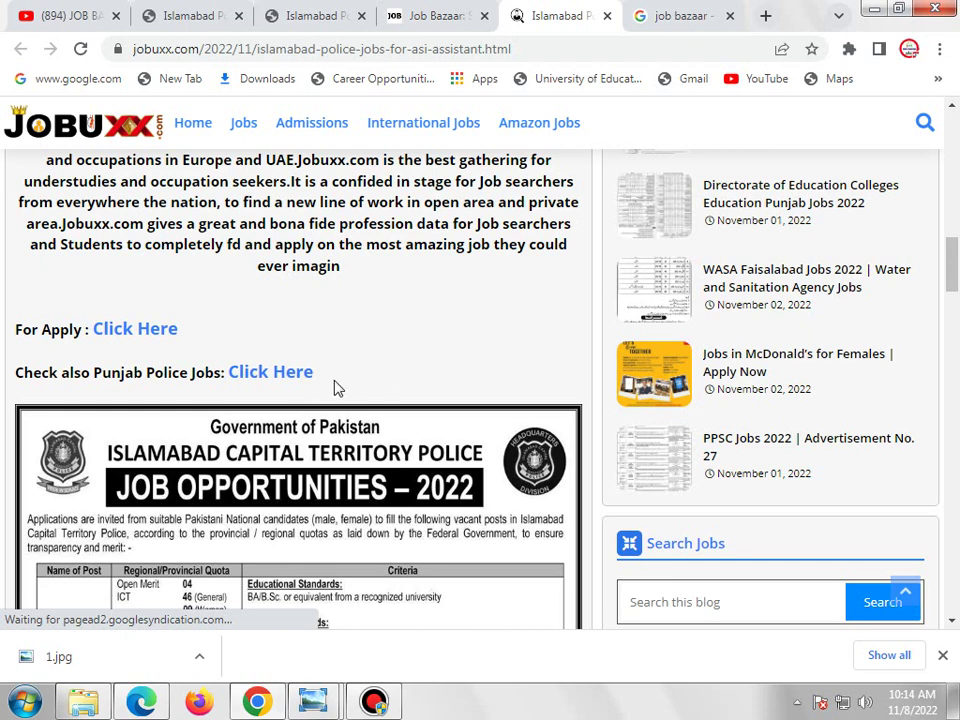
{"action": "scroll", "coordinate": [340, 392], "scroll_direction": "down", "scroll_amount": 1}
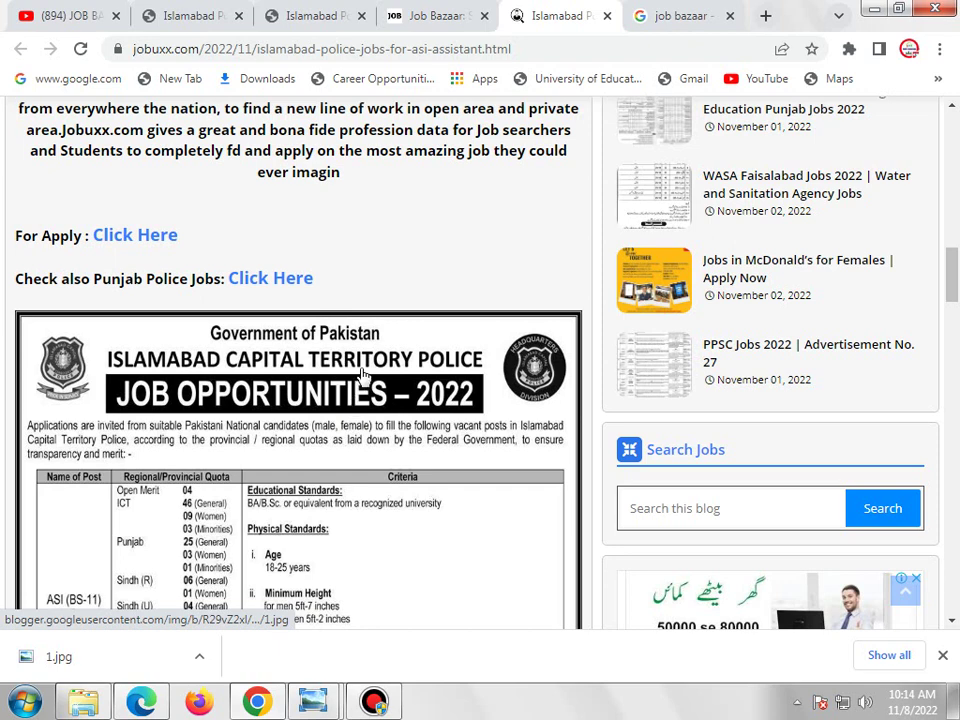
{"action": "scroll", "coordinate": [355, 395], "scroll_direction": "up", "scroll_amount": 1}
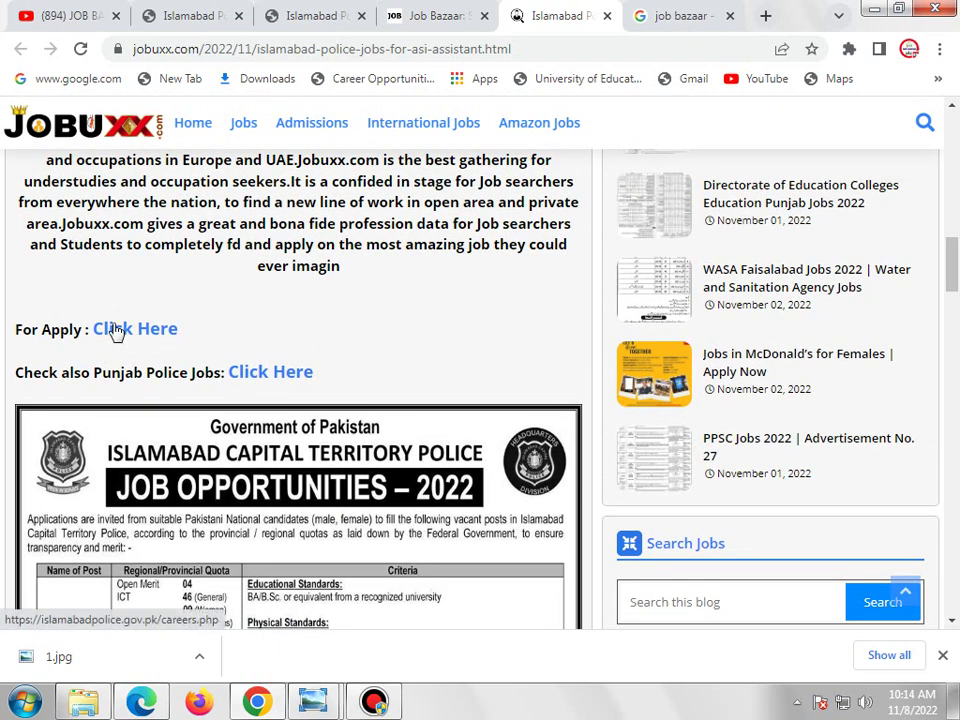
Switch to the Islamabad Police careers page and locate the link for applying to ASI jobs
{"action": "left_click", "coordinate": [310, 12]}
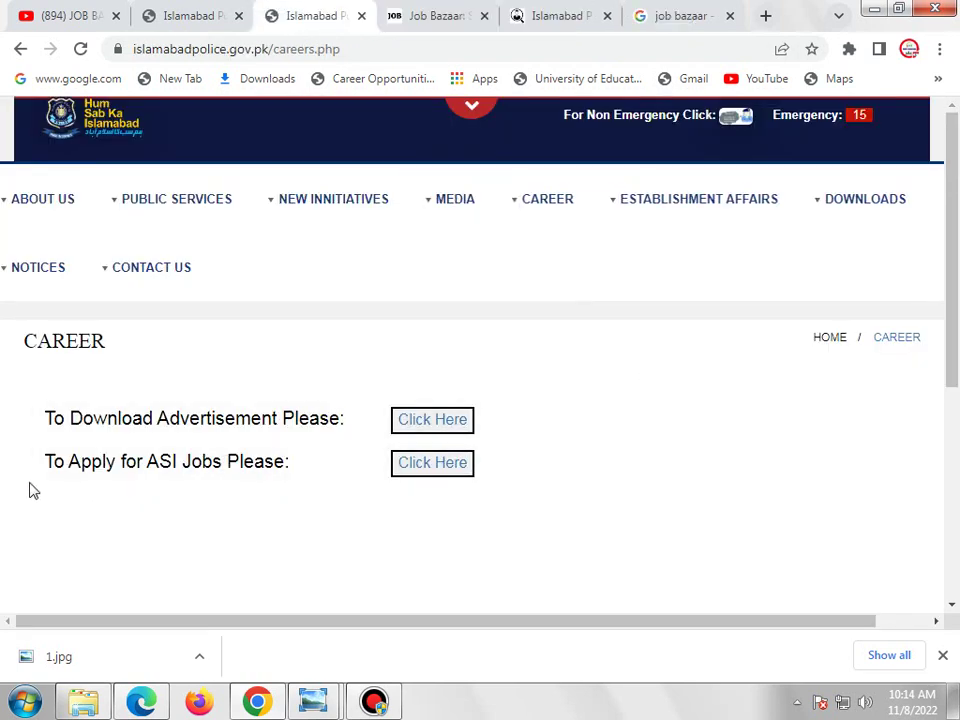
{"action": "left_click_drag", "start_coordinate": [30, 474], "coordinate": [131, 480]}
{"action": "left_click", "coordinate": [99, 504]}
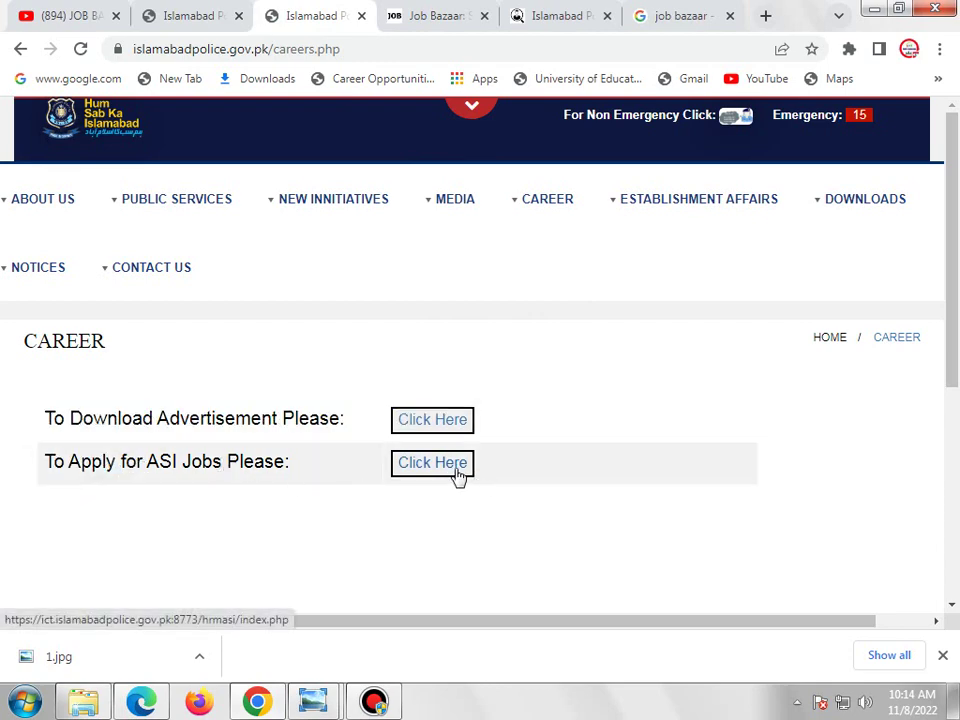
Switch to the Online Recruitment Portal, view its login page, and return to the sign-up form
{"action": "left_click", "coordinate": [222, 8]}
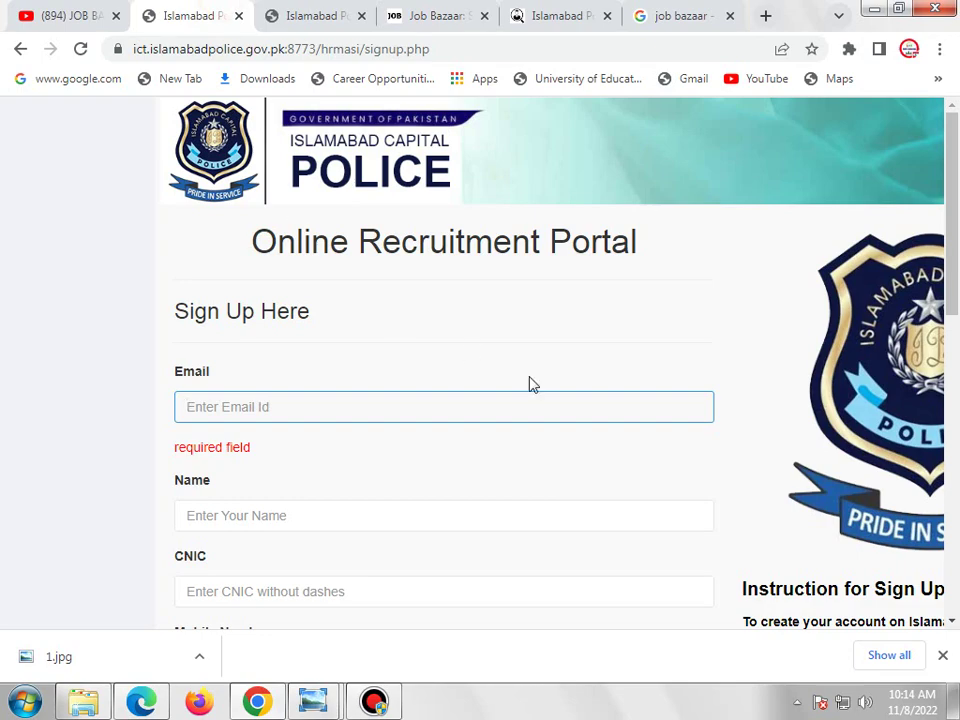
{"action": "scroll", "coordinate": [632, 381], "scroll_direction": "down", "scroll_amount": 10}
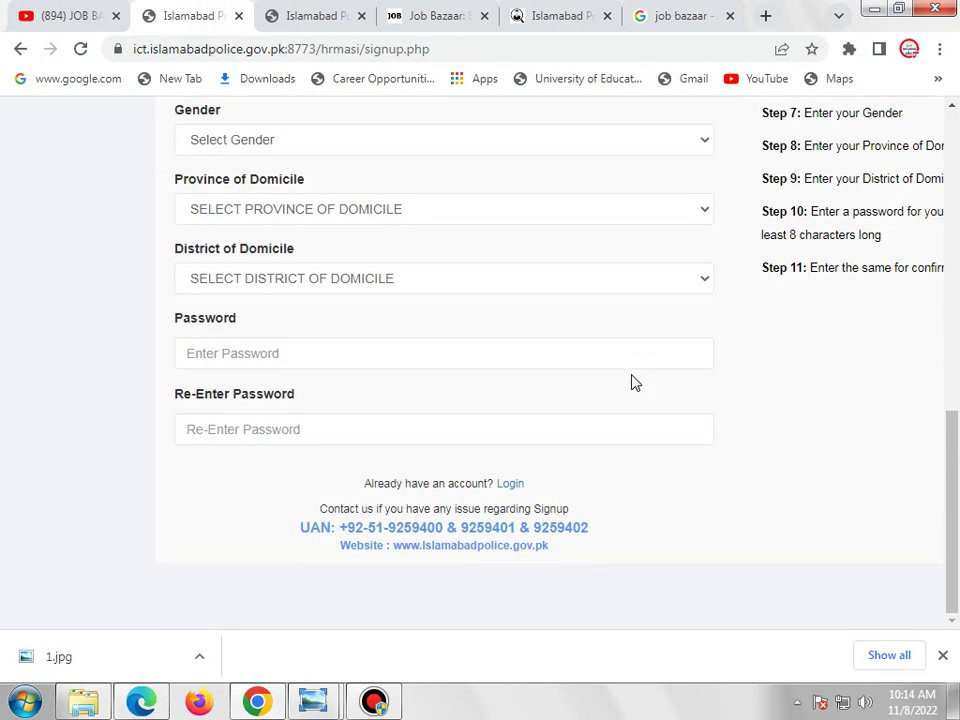
{"action": "left_click", "coordinate": [513, 483]}
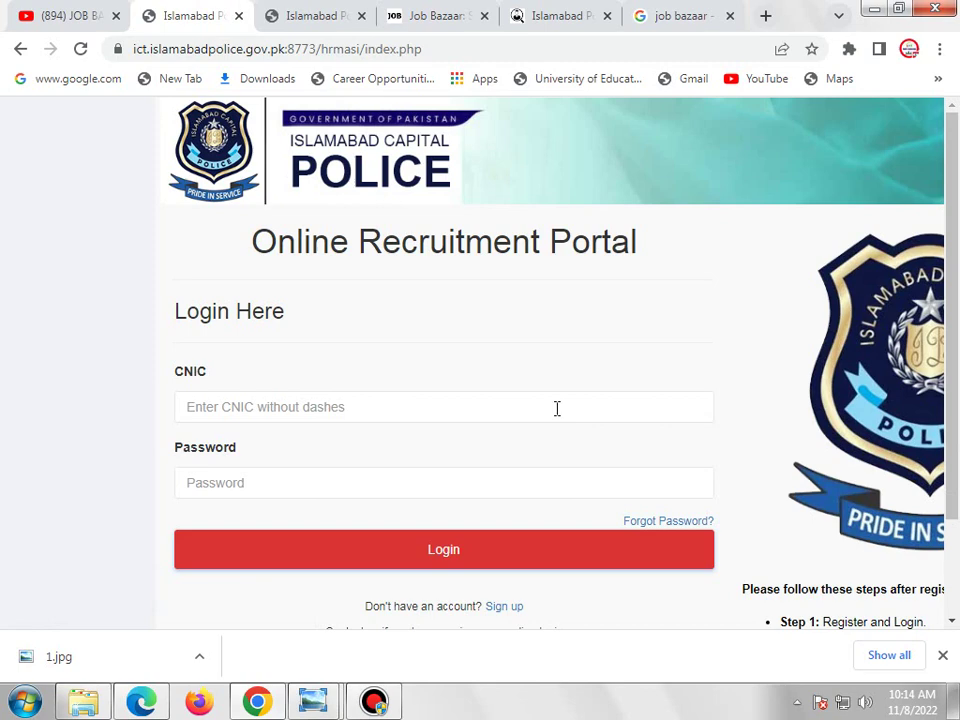
{"action": "scroll", "coordinate": [557, 408], "scroll_direction": "down", "scroll_amount": 2}
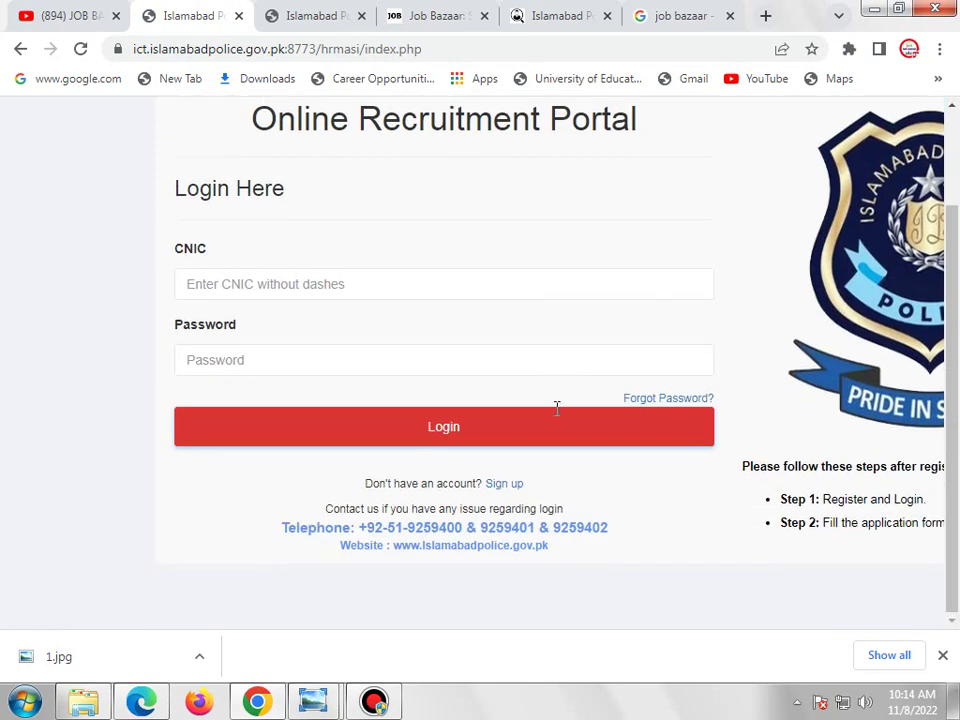
{"action": "left_click", "coordinate": [506, 486]}
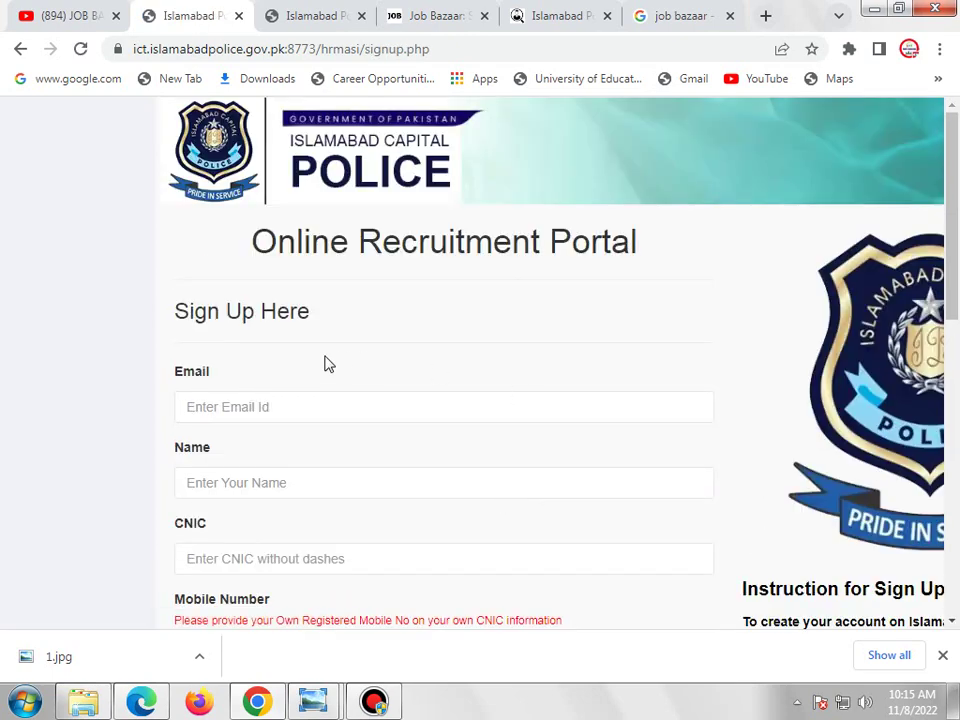
Look through the blank sign-up form's fields, from contact details and profile image to domicile and password
{"action": "scroll", "coordinate": [386, 384], "scroll_direction": "down", "scroll_amount": 3}
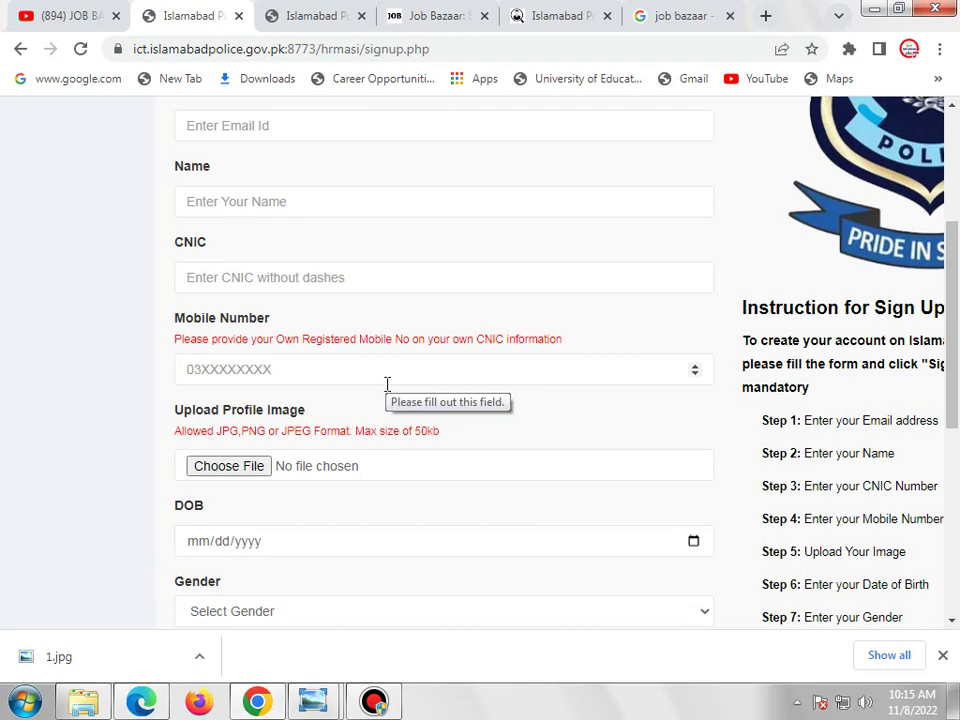
{"action": "scroll", "coordinate": [386, 384], "scroll_direction": "down", "scroll_amount": 4}
{"action": "scroll", "coordinate": [387, 385], "scroll_direction": "up", "scroll_amount": 5}
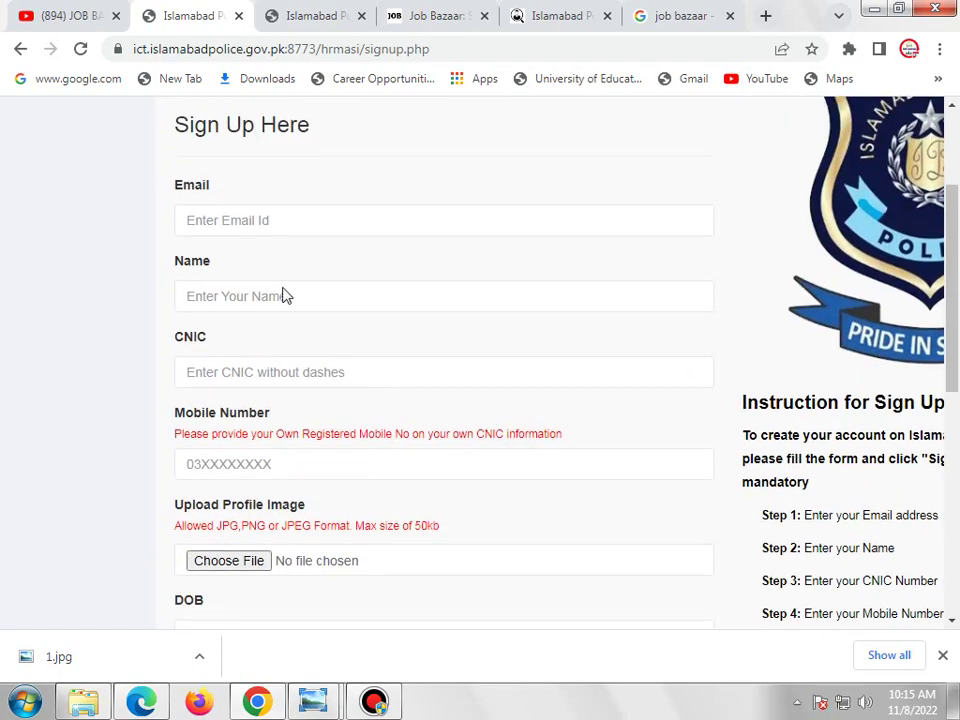
{"action": "scroll", "coordinate": [284, 296], "scroll_direction": "up", "scroll_amount": 2}
{"action": "scroll", "coordinate": [342, 305], "scroll_direction": "down", "scroll_amount": 2}
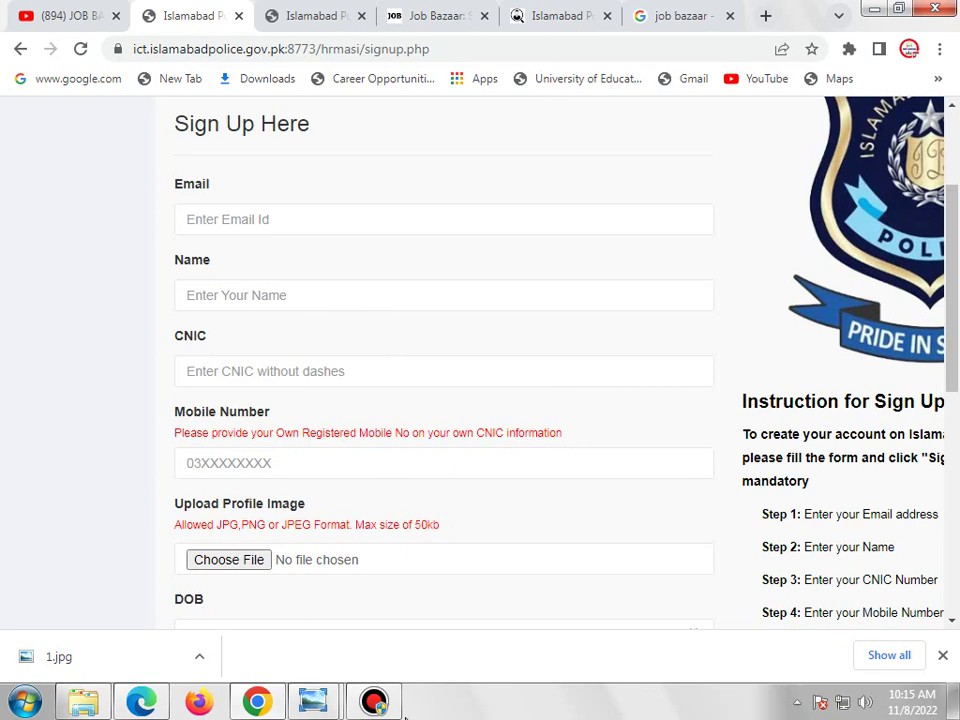
{"action": "scroll", "coordinate": [385, 423], "scroll_direction": "down", "scroll_amount": 4}
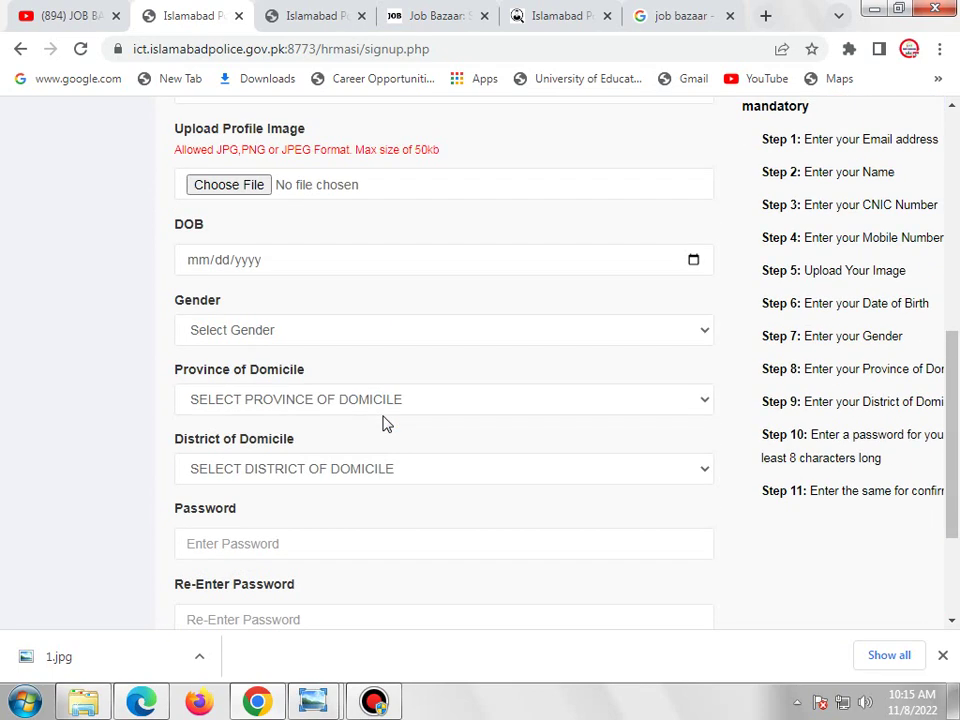
{"action": "left_click", "coordinate": [373, 705]}
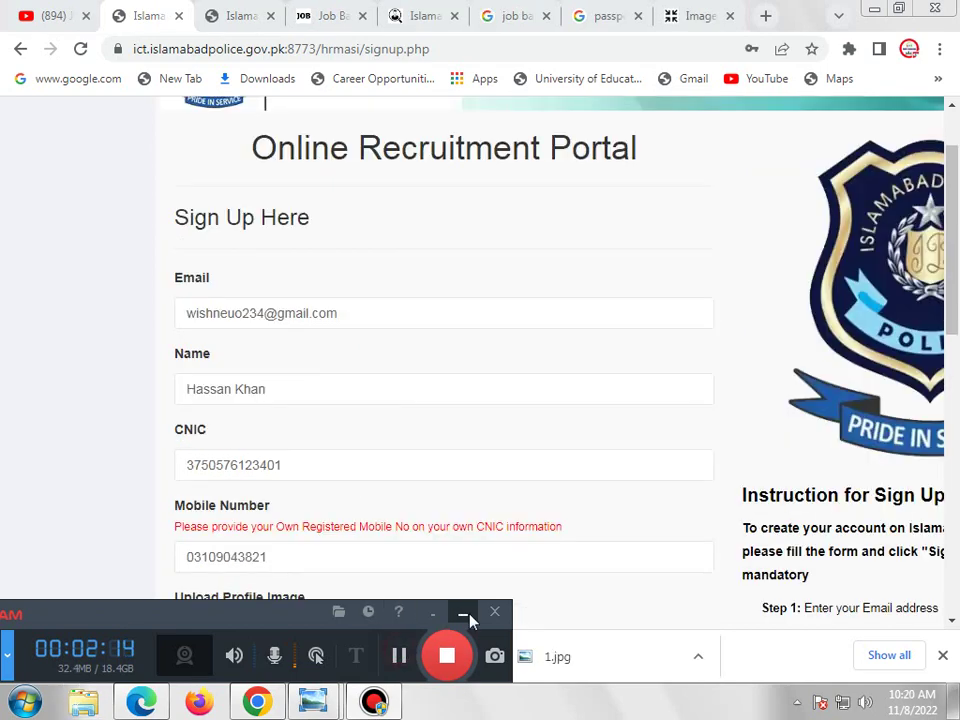
{"action": "left_click", "coordinate": [462, 611]}
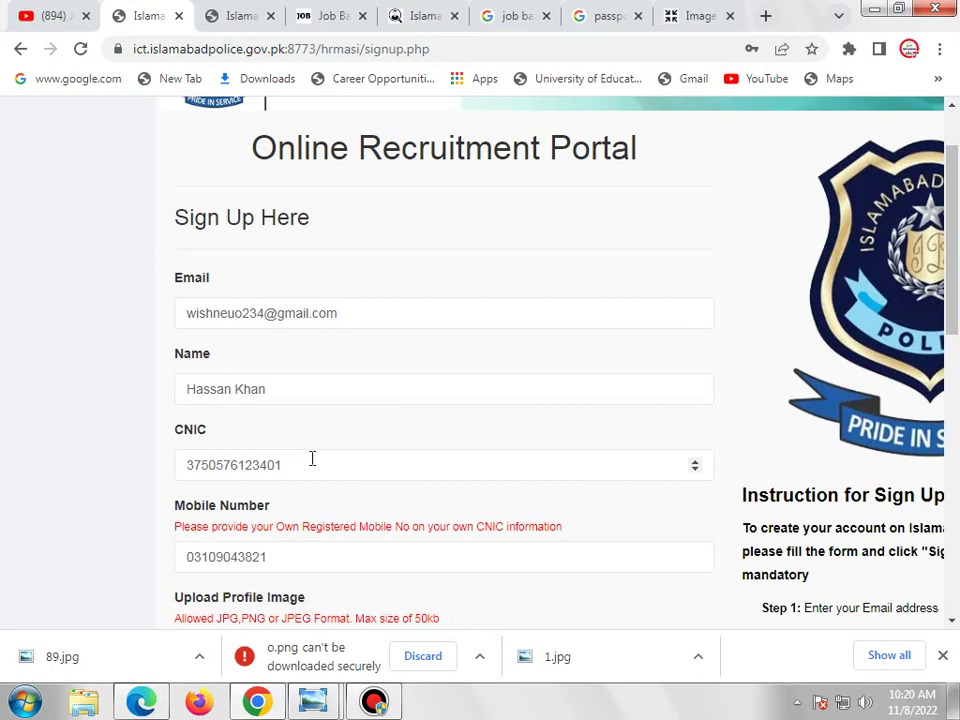
Review the completed personal details on the sign-up form and check the 50 KB limit for the profile image
{"action": "scroll", "coordinate": [312, 458], "scroll_direction": "down", "scroll_amount": 1}
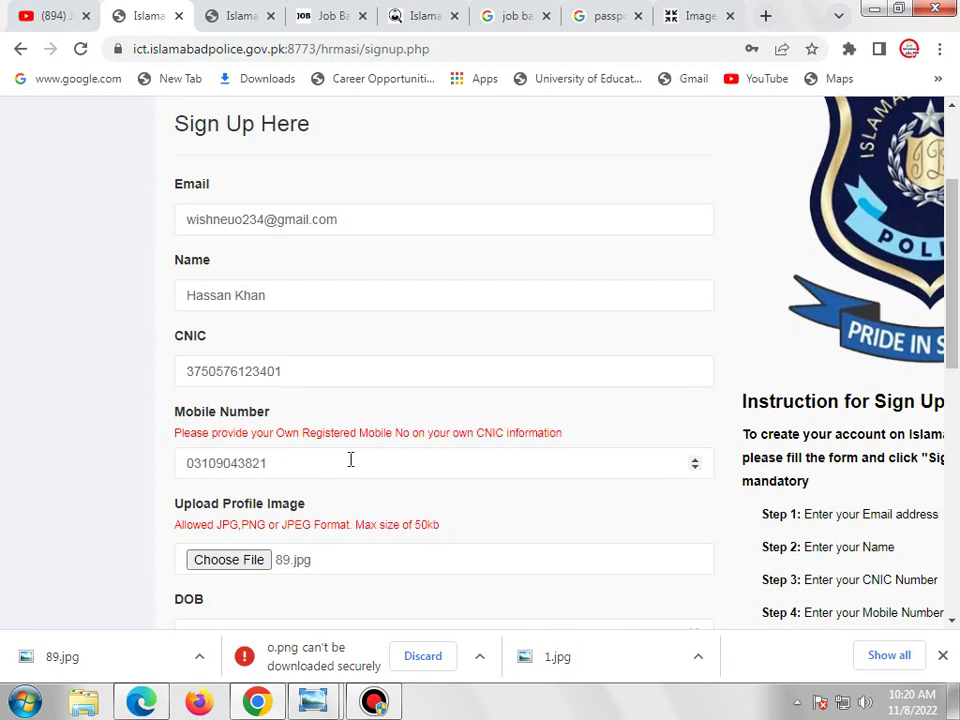
{"action": "scroll", "coordinate": [350, 459], "scroll_direction": "down", "scroll_amount": 2}
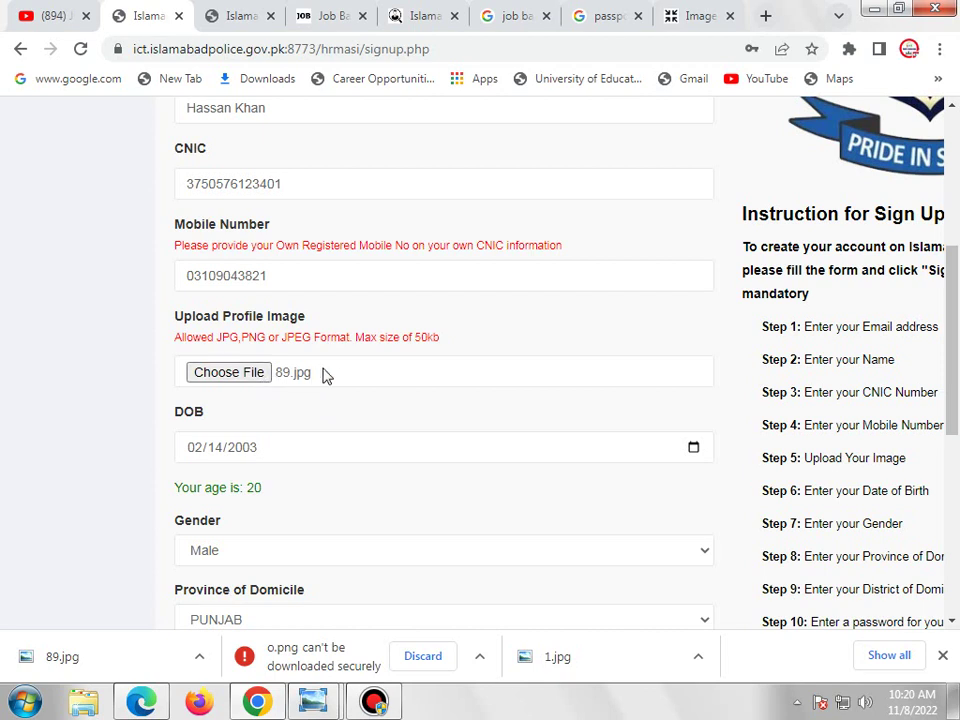
{"action": "left_click_drag", "start_coordinate": [449, 347], "coordinate": [412, 338]}
{"action": "left_click", "coordinate": [457, 345]}
{"action": "left_click", "coordinate": [458, 347]}
Reload the jobuxx Islamabad Police post and view the soft-logics image resizing page
{"action": "left_click", "coordinate": [410, 22]}
{"action": "left_click", "coordinate": [80, 48]}
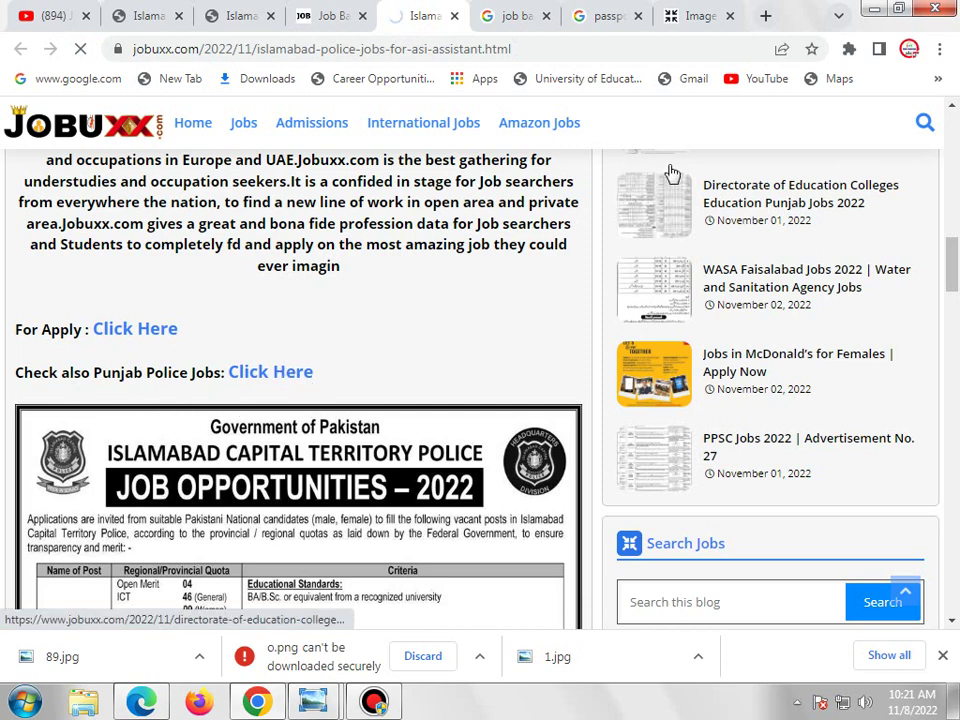
{"action": "left_click", "coordinate": [680, 17]}
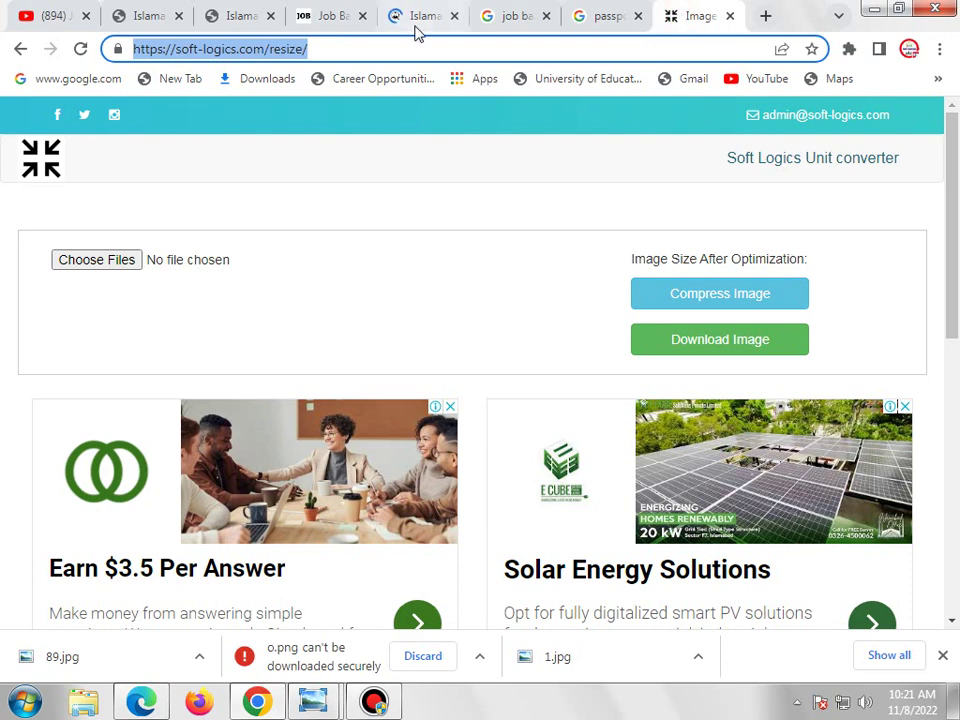
{"action": "left_click", "coordinate": [415, 22]}
{"action": "left_click", "coordinate": [700, 28]}
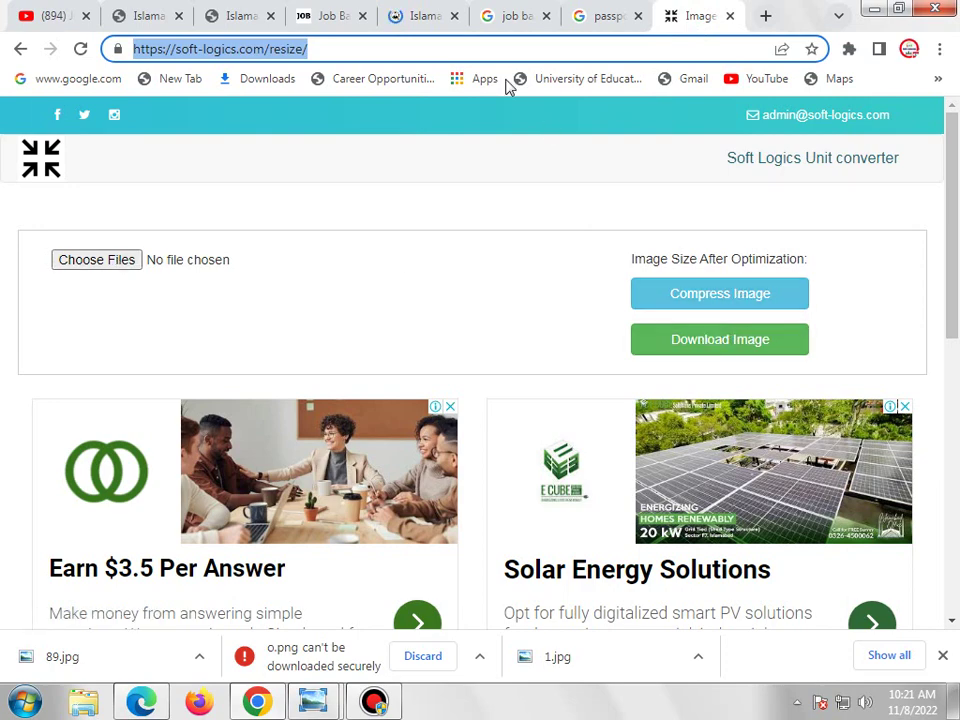
Find the Resize photo link in the reloaded jobuxx post and return to the soft-logics compression tool
{"action": "left_click", "coordinate": [405, 12]}
{"action": "scroll", "coordinate": [452, 277], "scroll_direction": "down", "scroll_amount": 2}
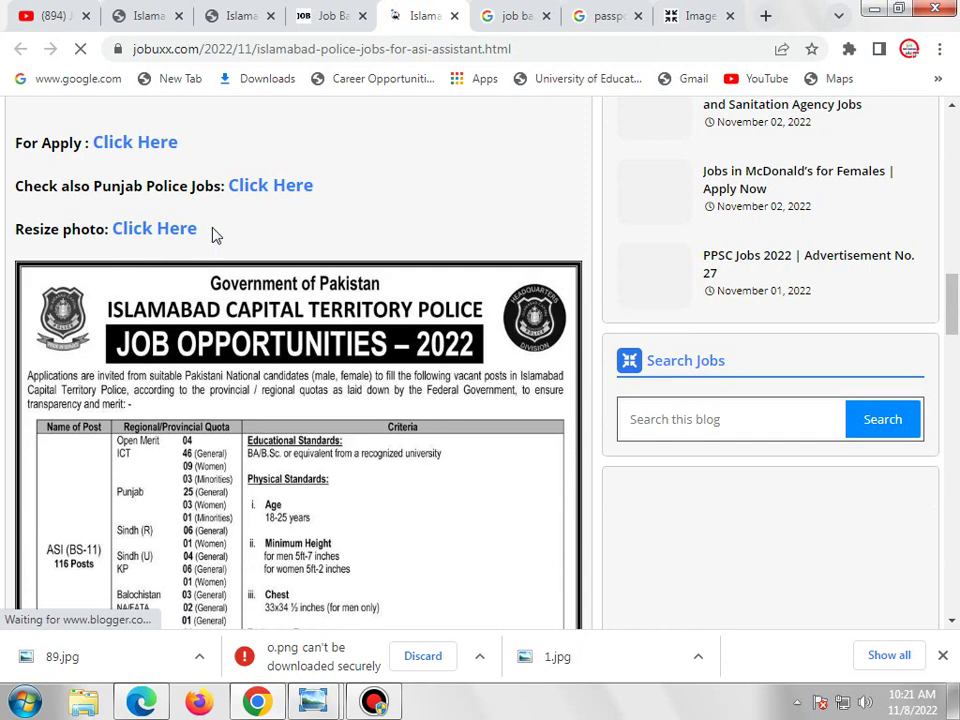
{"action": "mouse_move", "coordinate": [214, 231]}
{"action": "left_mouse_down"}
{"action": "mouse_move", "coordinate": [20, 228]}
{"action": "mouse_move", "coordinate": [220, 234]}
{"action": "left_mouse_up"}
{"action": "left_click", "coordinate": [697, 15]}
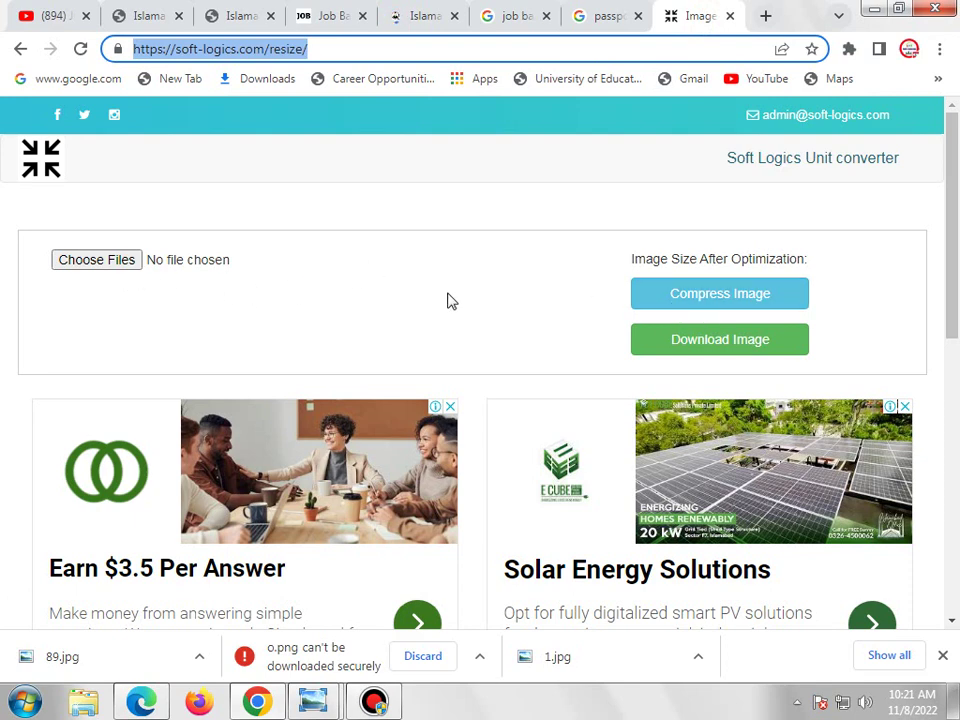
Return to the sign-up form, browse the year list in the date-of-birth calendar, and close it unchanged
{"action": "left_click", "coordinate": [146, 14]}
{"action": "scroll", "coordinate": [510, 388], "scroll_direction": "down", "scroll_amount": 2}
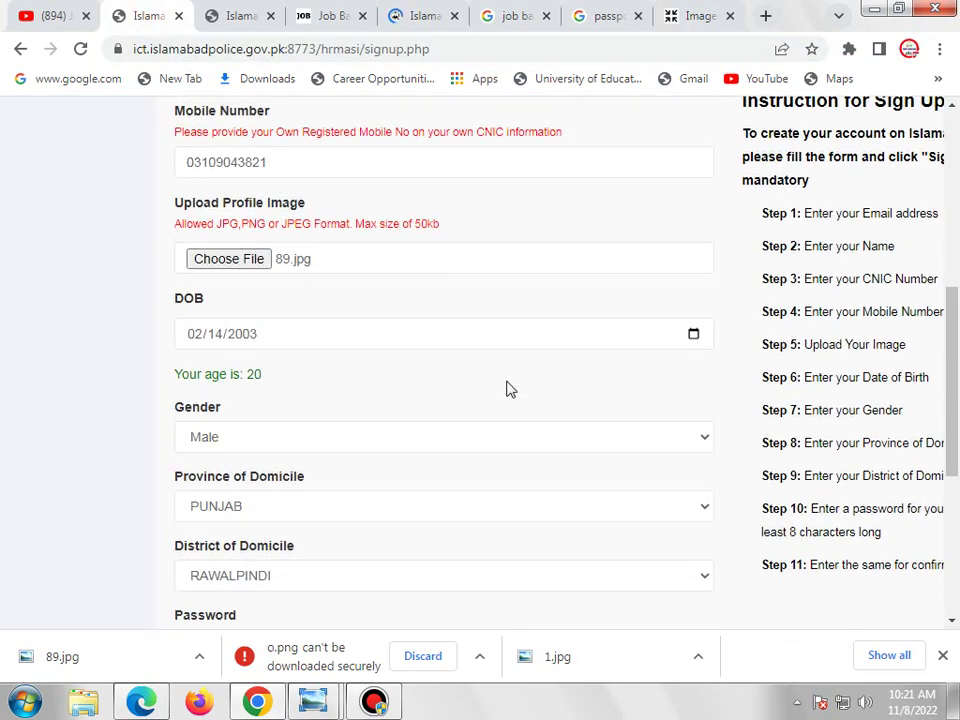
{"action": "left_click", "coordinate": [693, 261]}
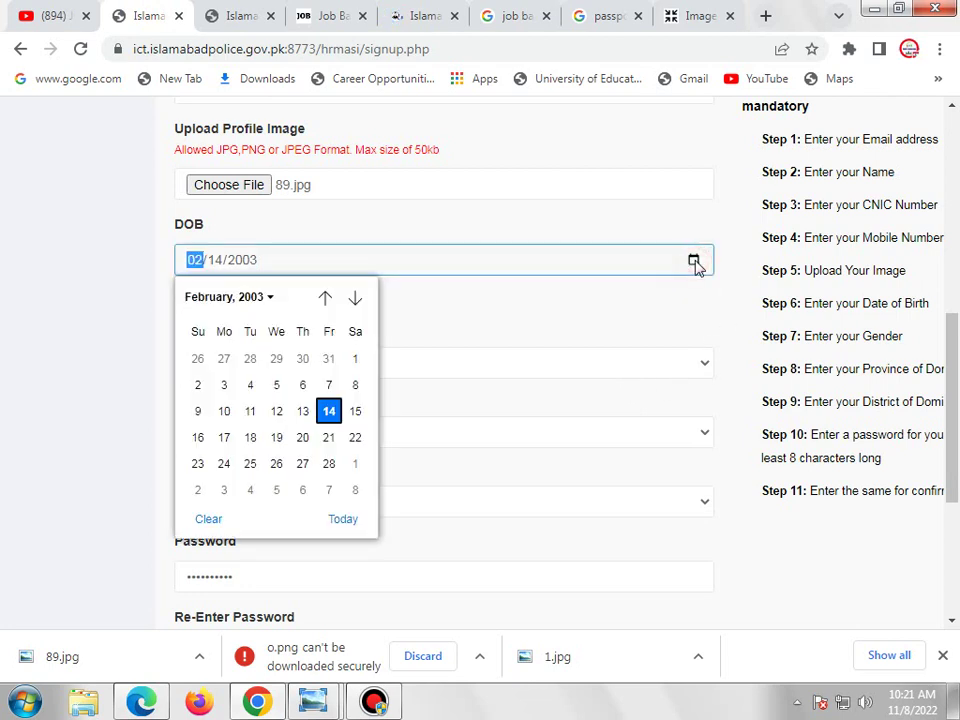
{"action": "left_click", "coordinate": [245, 298]}
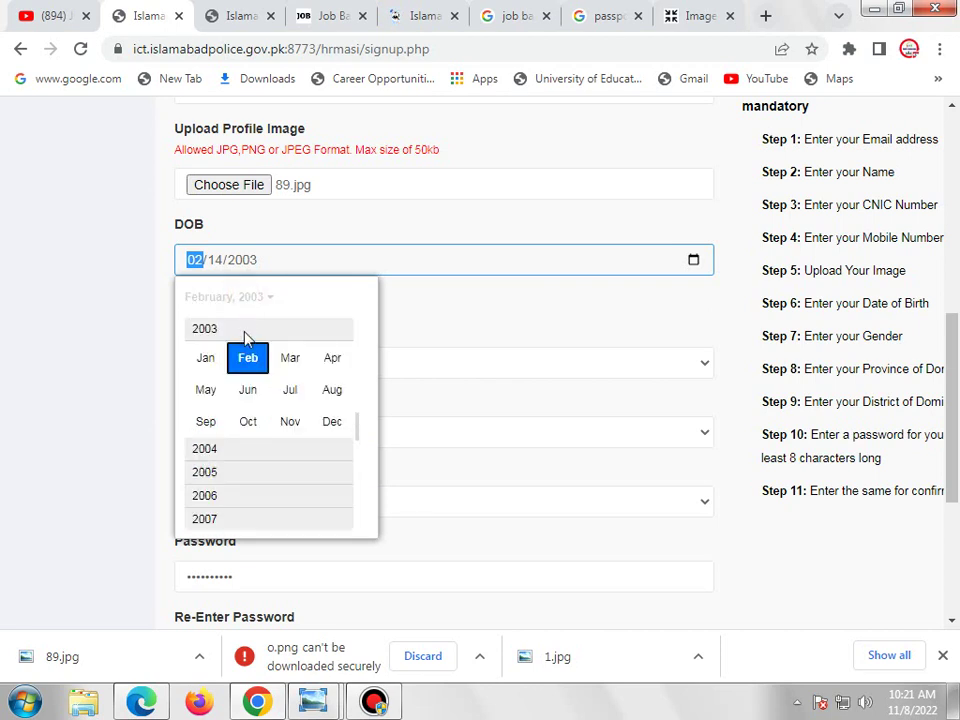
{"action": "scroll", "coordinate": [252, 352], "scroll_direction": "up", "scroll_amount": 2}
{"action": "scroll", "coordinate": [258, 366], "scroll_direction": "up", "scroll_amount": 2}
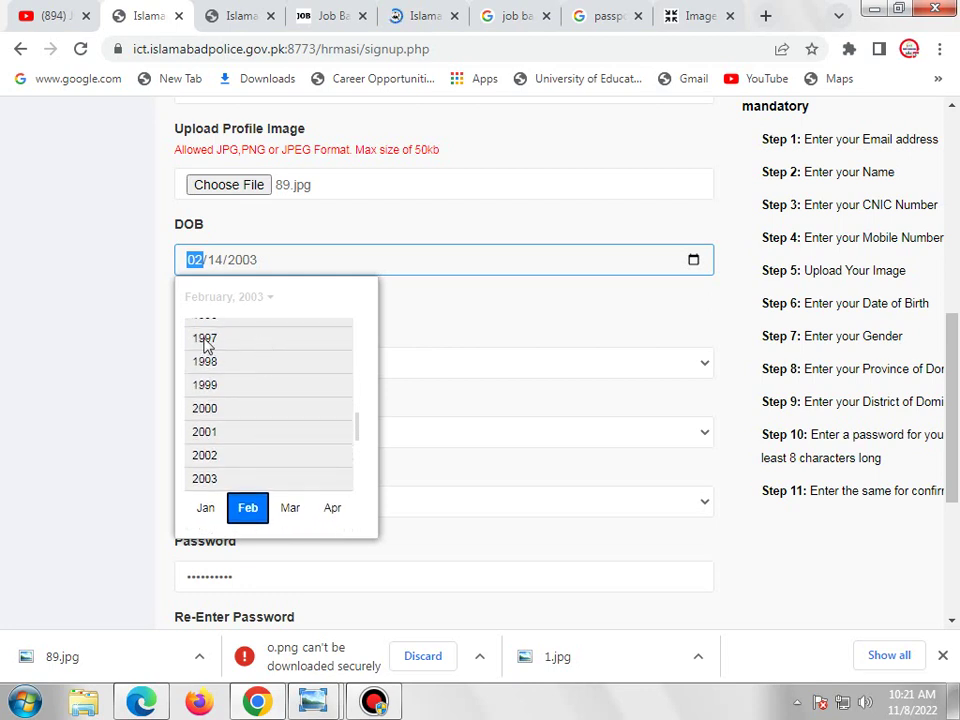
{"action": "left_click", "coordinate": [47, 364]}
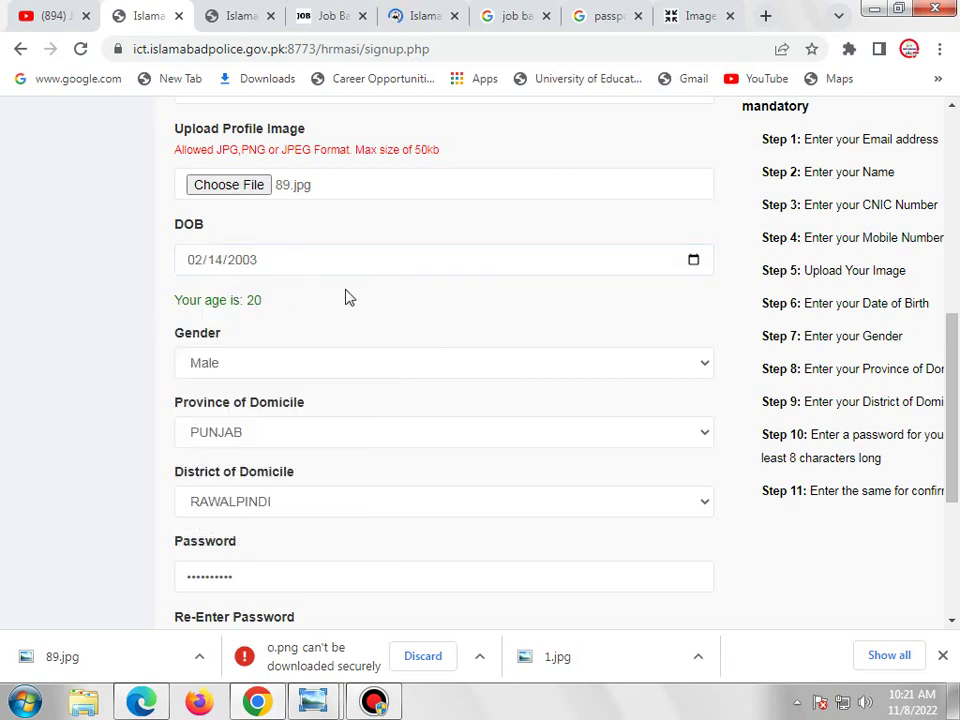
Check the gender, domicile and password fields, and submit the sign-up form
{"action": "scroll", "coordinate": [375, 401], "scroll_direction": "down", "scroll_amount": 1}
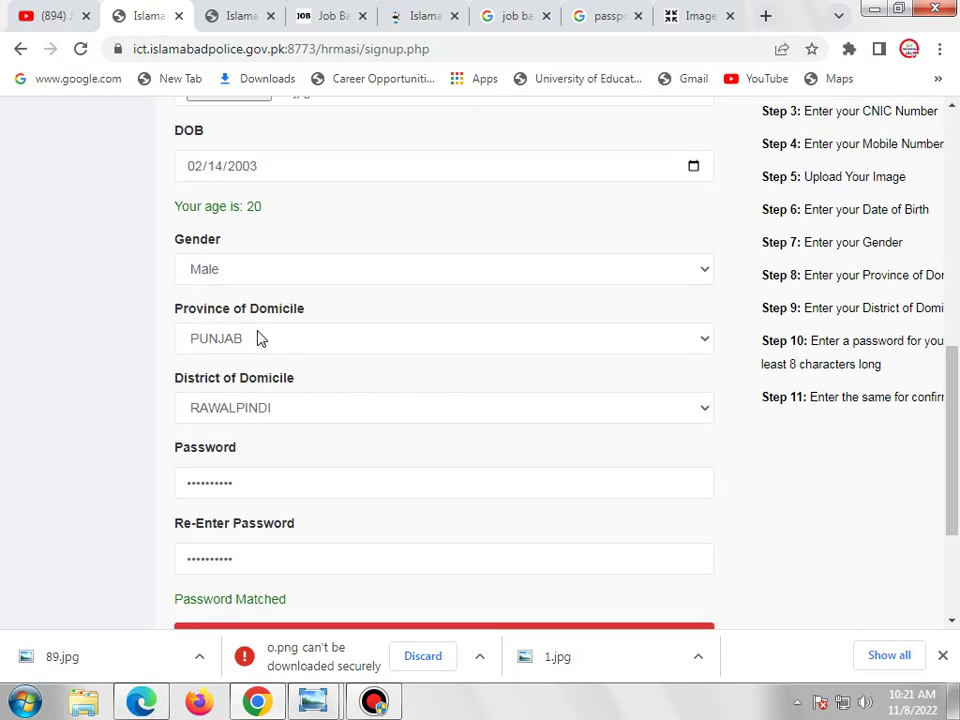
{"action": "scroll", "coordinate": [478, 374], "scroll_direction": "down", "scroll_amount": 1}
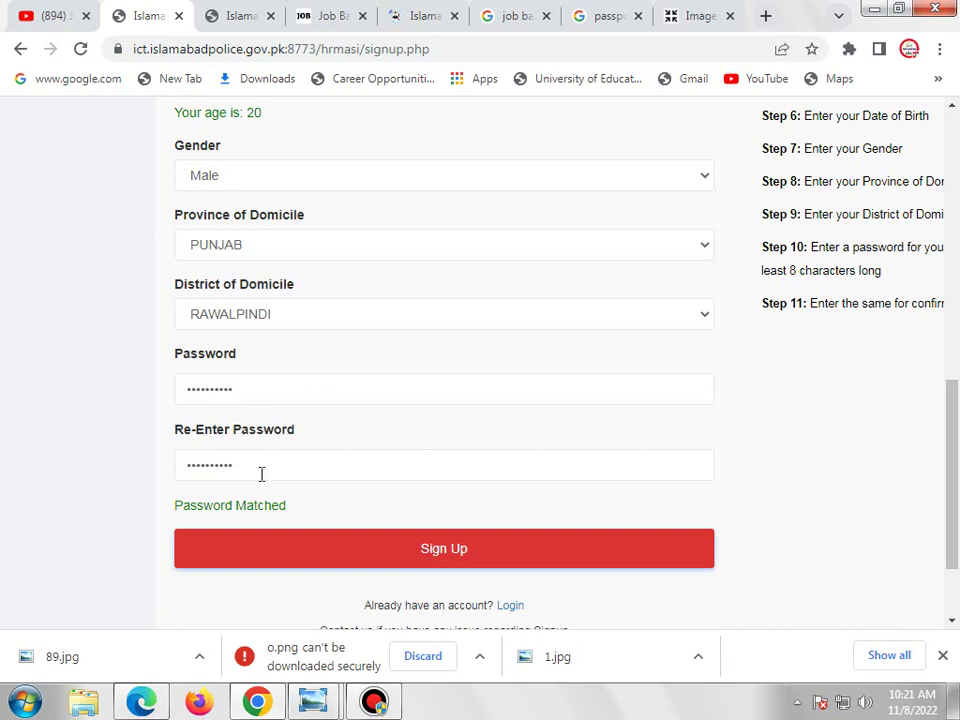
{"action": "scroll", "coordinate": [304, 470], "scroll_direction": "down", "scroll_amount": 2}
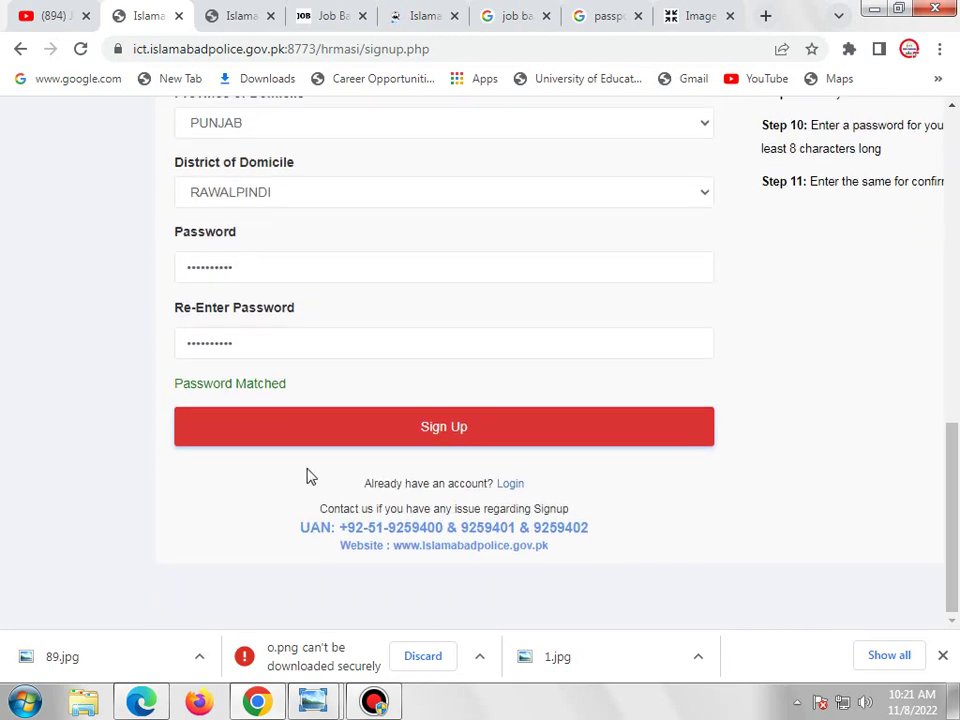
{"action": "left_click", "coordinate": [450, 441]}
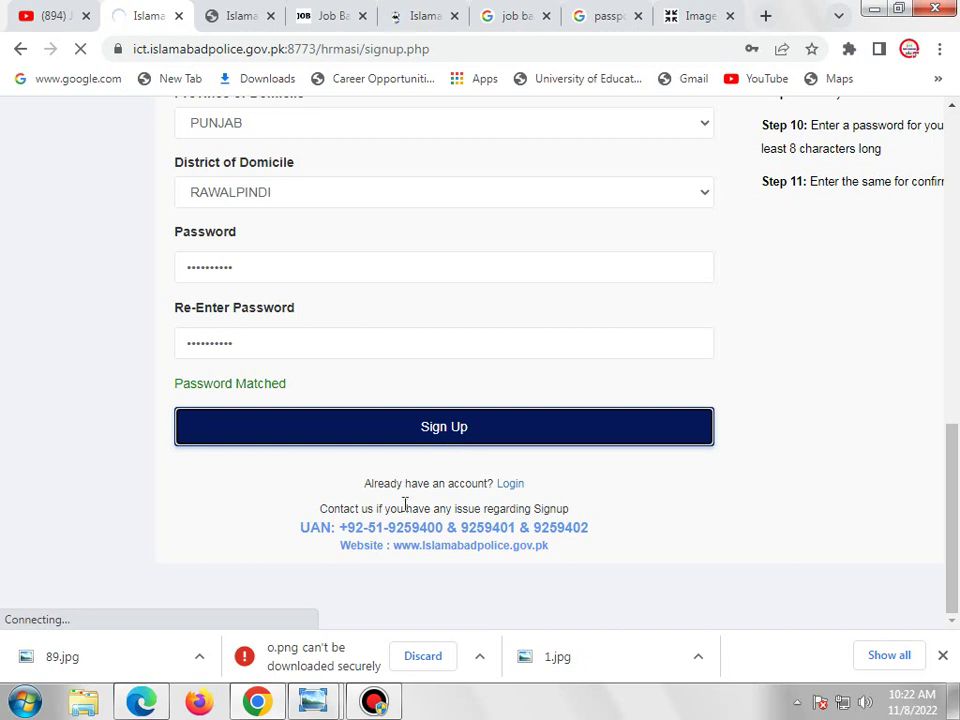
{"action": "left_click", "coordinate": [385, 705]}
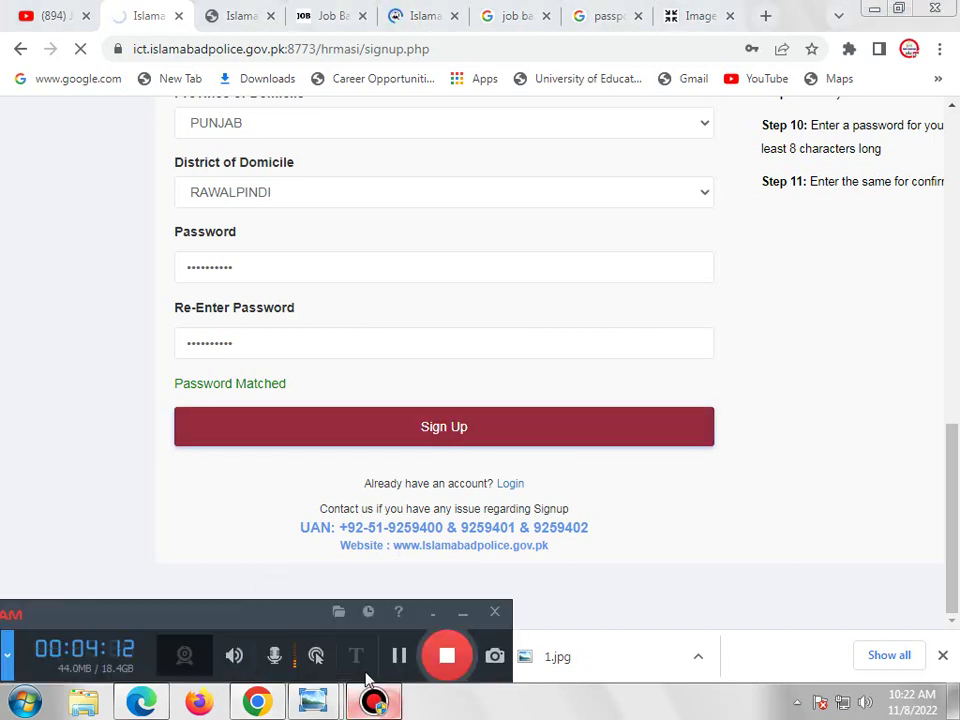
{"action": "left_click", "coordinate": [455, 612]}
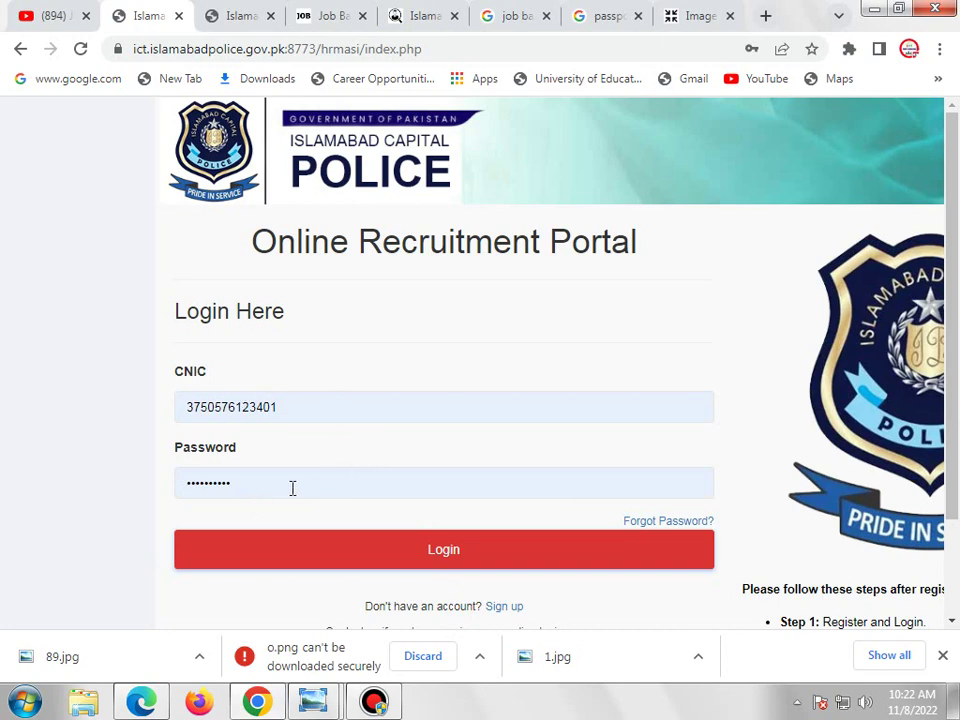
Log in to the recruitment portal with the prefilled CNIC and password
{"action": "left_click", "coordinate": [420, 557]}
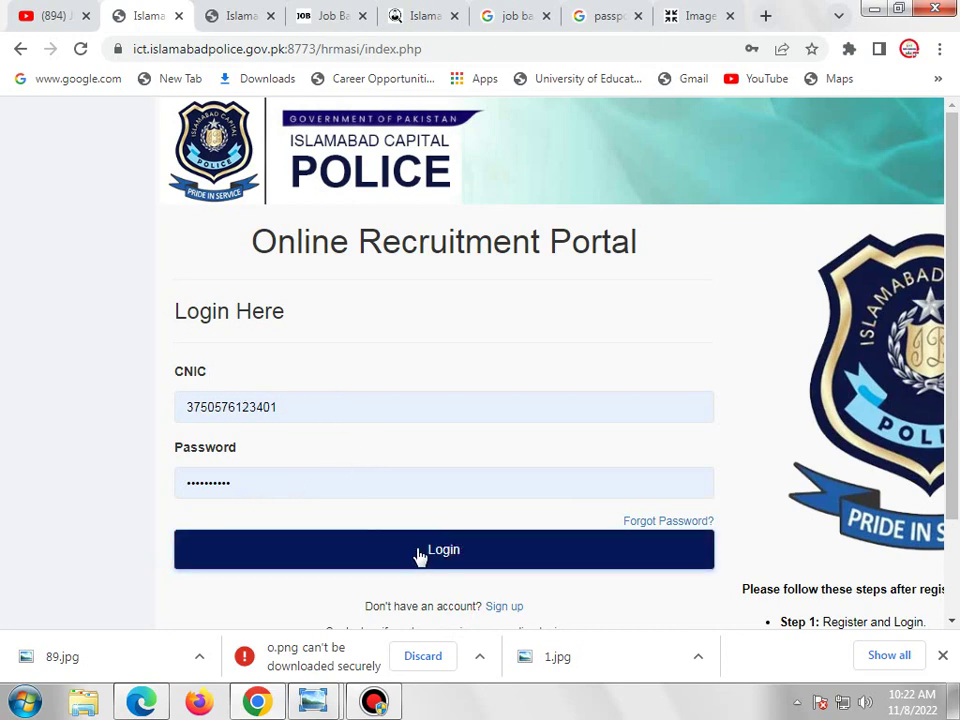
{"action": "left_click", "coordinate": [420, 557]}
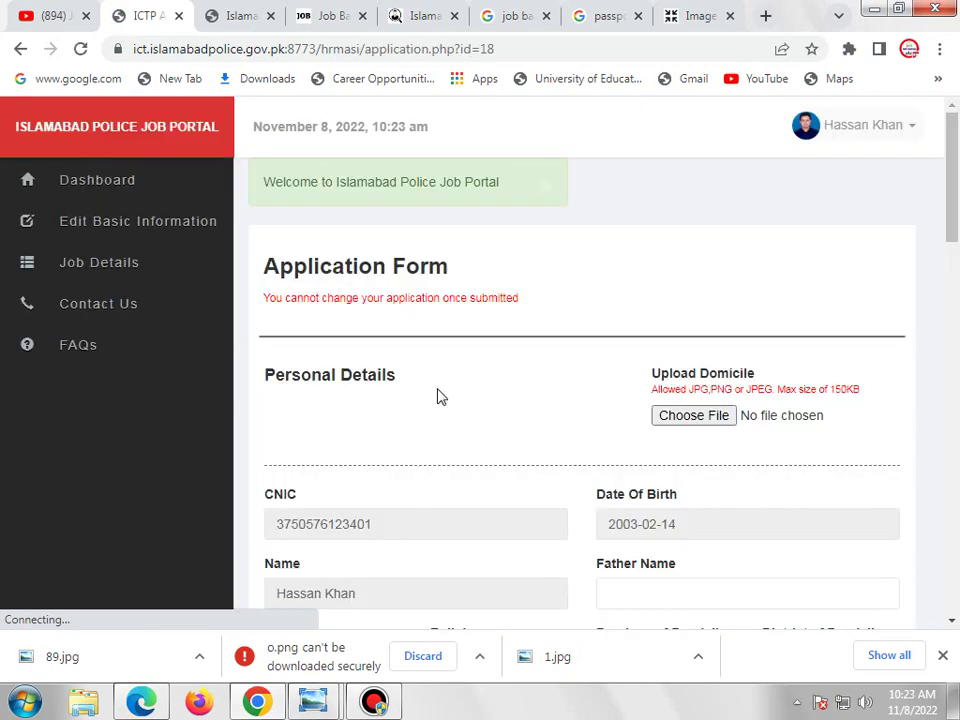
Look through the blank application form's personal details, academic details and work experience sections, and return to its beginning
{"action": "scroll", "coordinate": [437, 397], "scroll_direction": "down", "scroll_amount": 2}
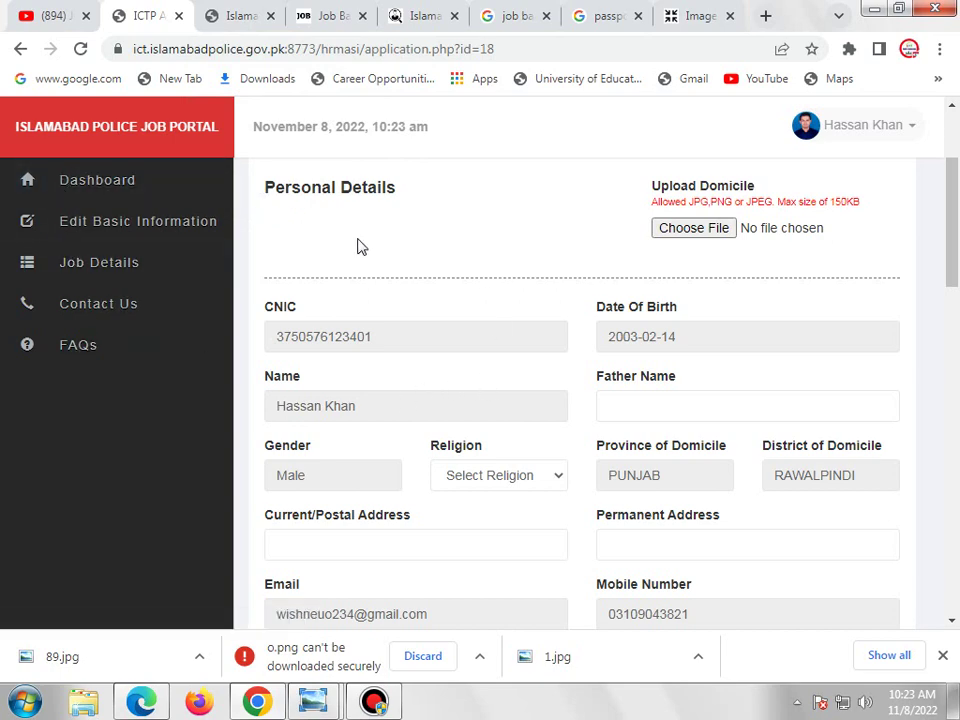
{"action": "scroll", "coordinate": [360, 246], "scroll_direction": "down", "scroll_amount": 15}
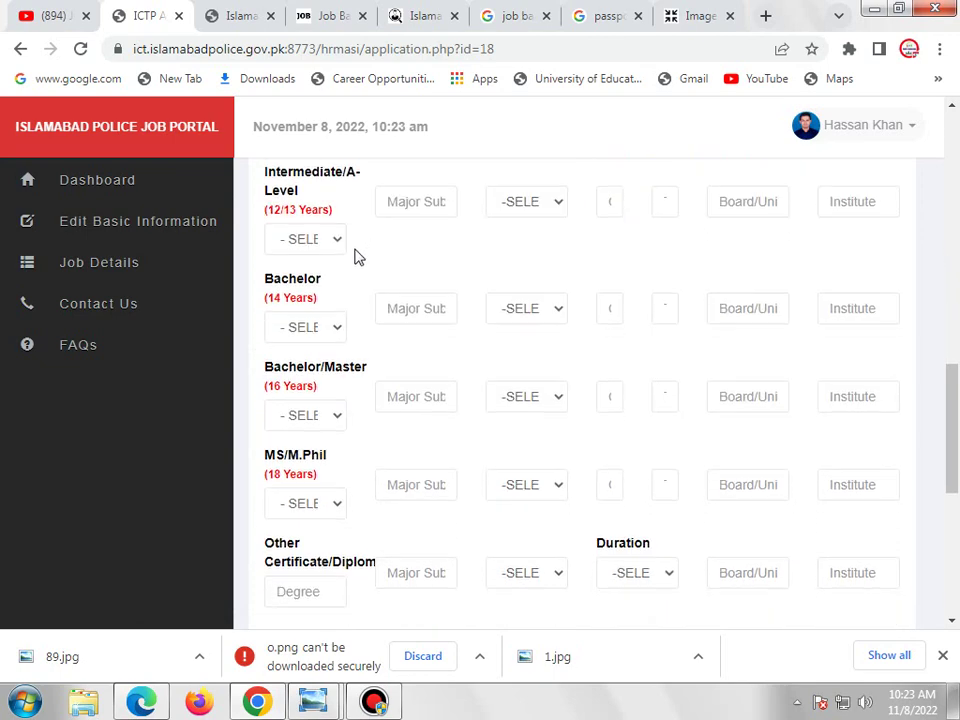
{"action": "left_click_drag", "start_coordinate": [945, 510], "coordinate": [874, 184]}
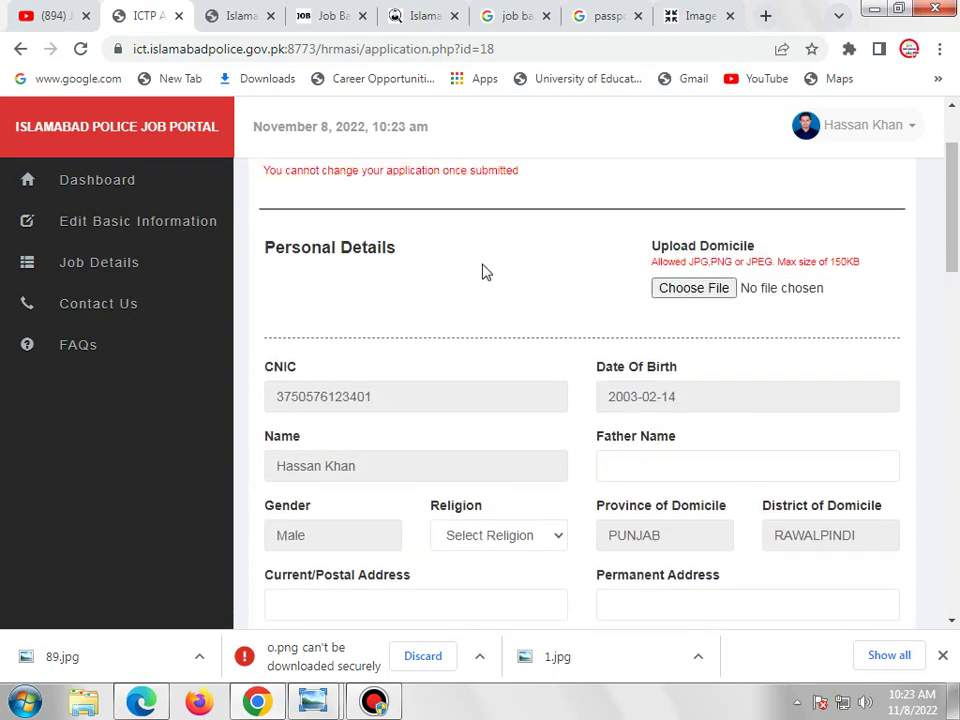
{"action": "scroll", "coordinate": [484, 272], "scroll_direction": "down", "scroll_amount": 5}
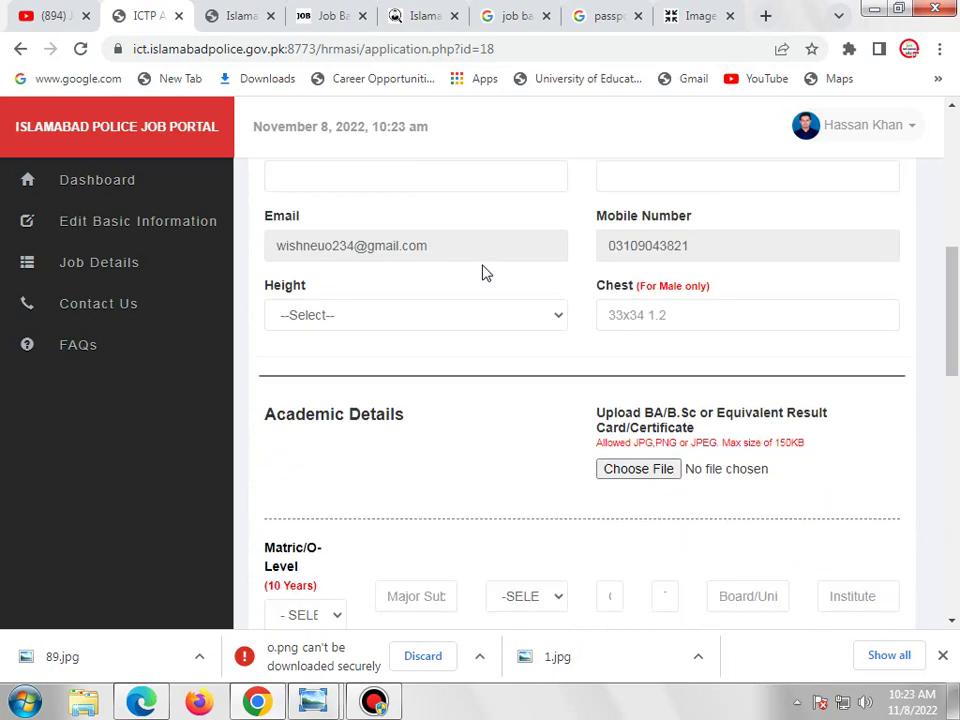
{"action": "scroll", "coordinate": [495, 390], "scroll_direction": "down", "scroll_amount": 6}
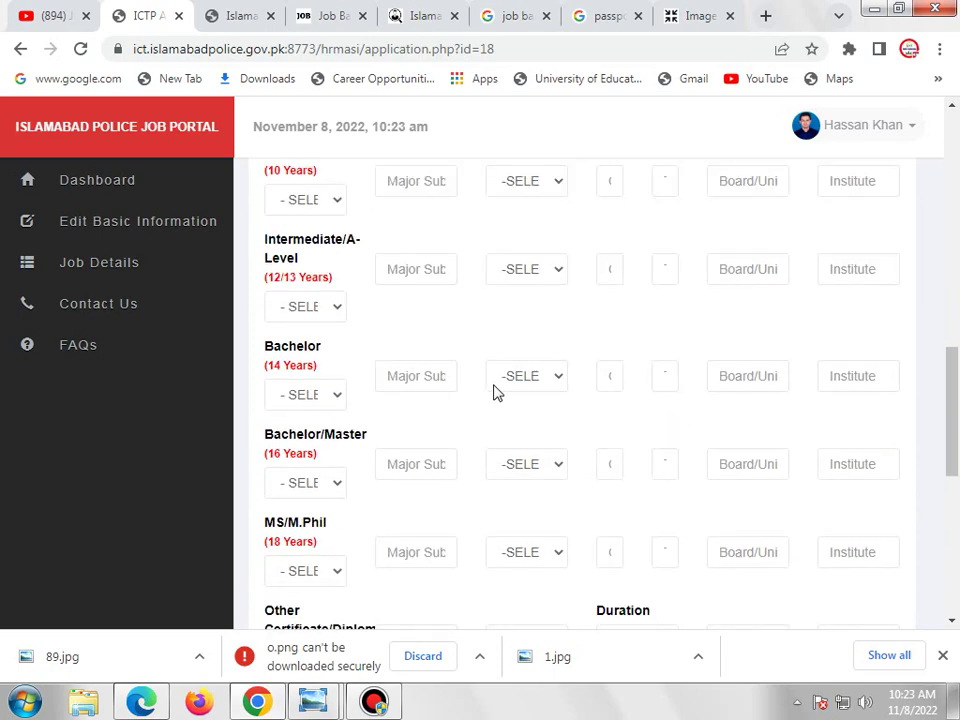
{"action": "scroll", "coordinate": [495, 394], "scroll_direction": "down", "scroll_amount": 2}
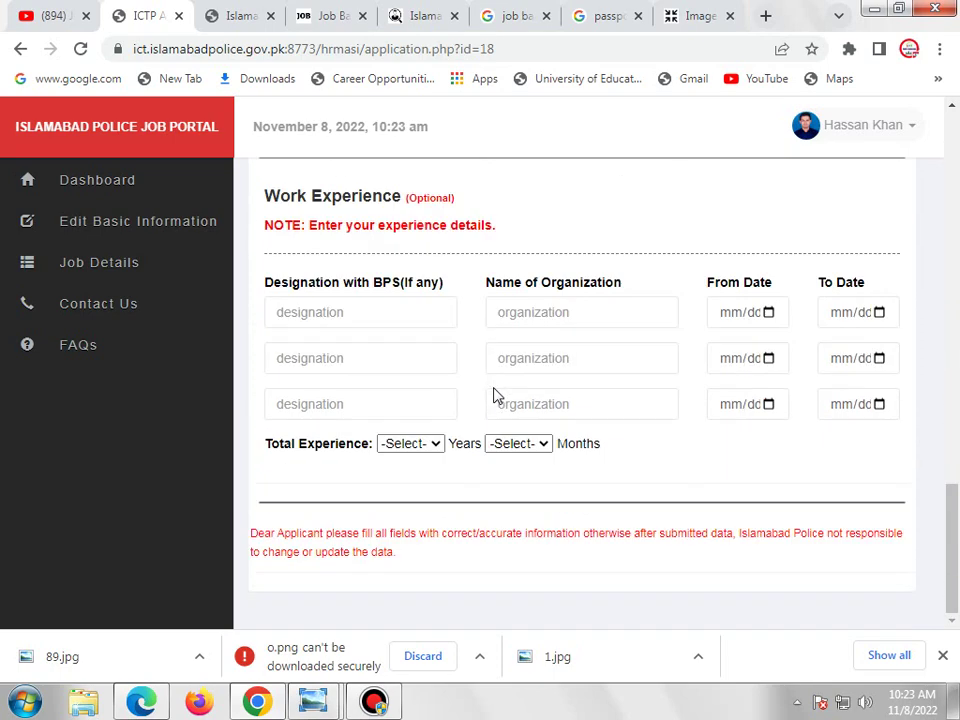
{"action": "scroll", "coordinate": [551, 400], "scroll_direction": "up", "scroll_amount": 10}
{"action": "scroll", "coordinate": [584, 396], "scroll_direction": "up", "scroll_amount": 3}
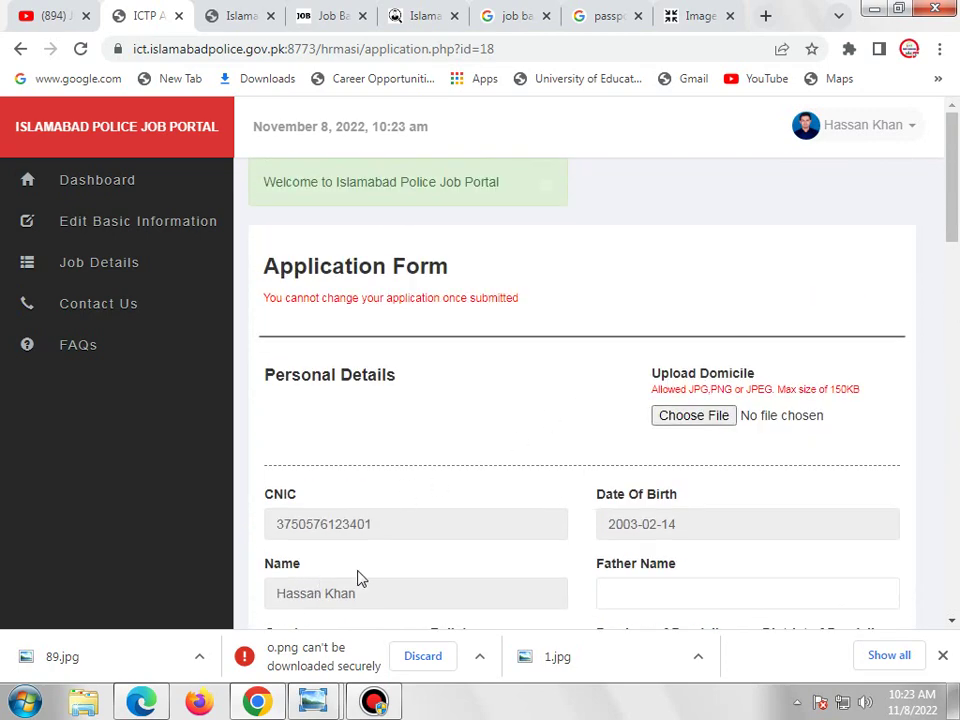
{"action": "left_click", "coordinate": [390, 707]}
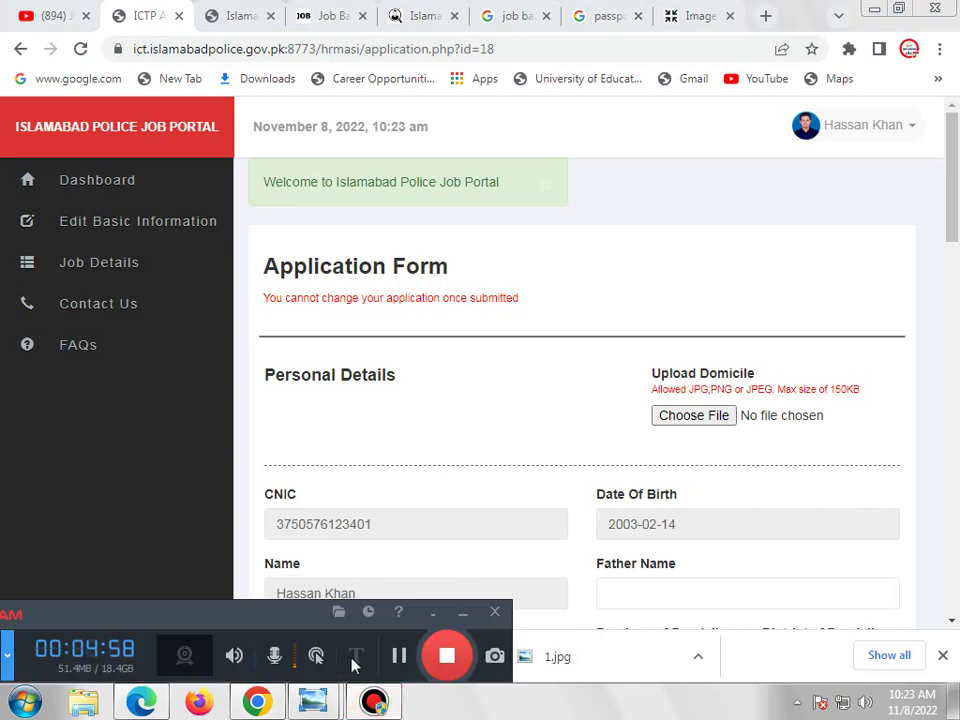
{"action": "left_click", "coordinate": [397, 656]}
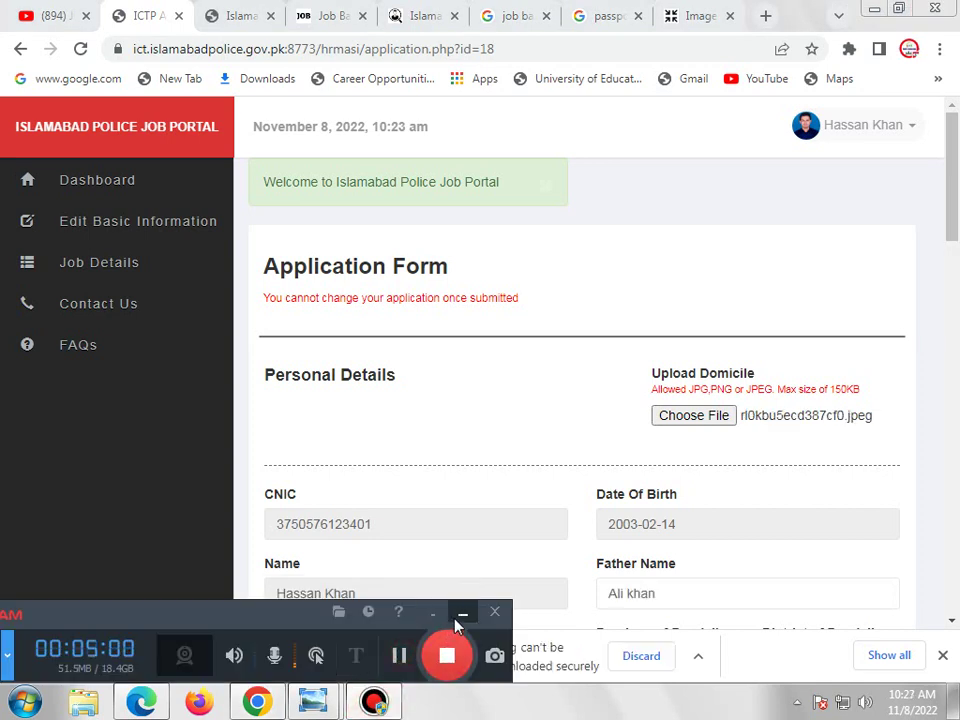
{"action": "left_click", "coordinate": [460, 556]}
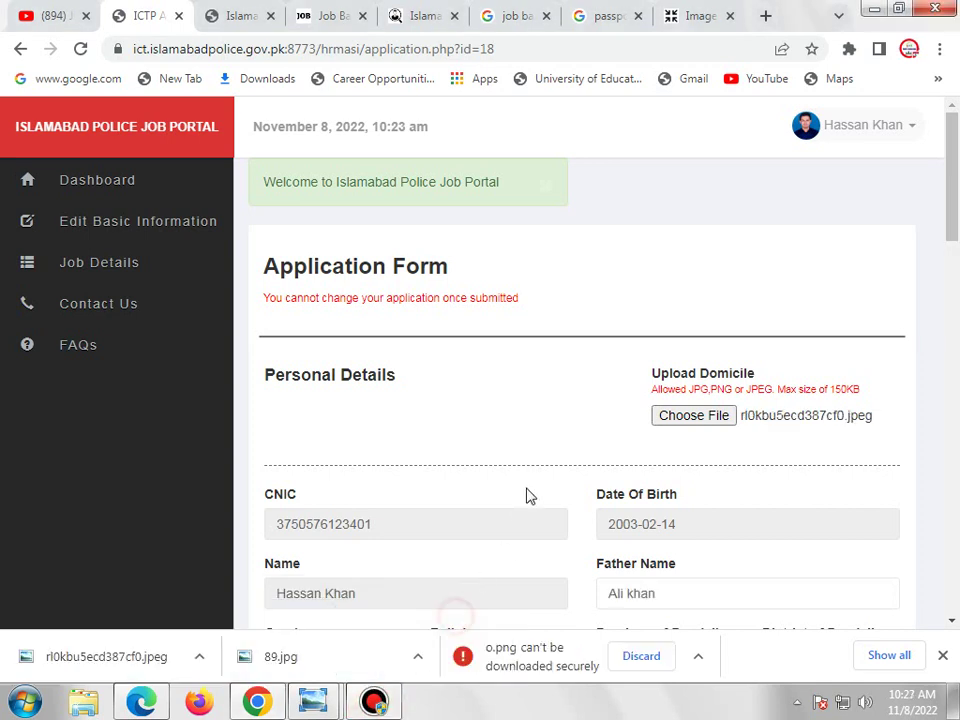
Check the chosen domicile file, view the soft-logics image compression tool, and return to the application form
{"action": "scroll", "coordinate": [540, 480], "scroll_direction": "down", "scroll_amount": 1}
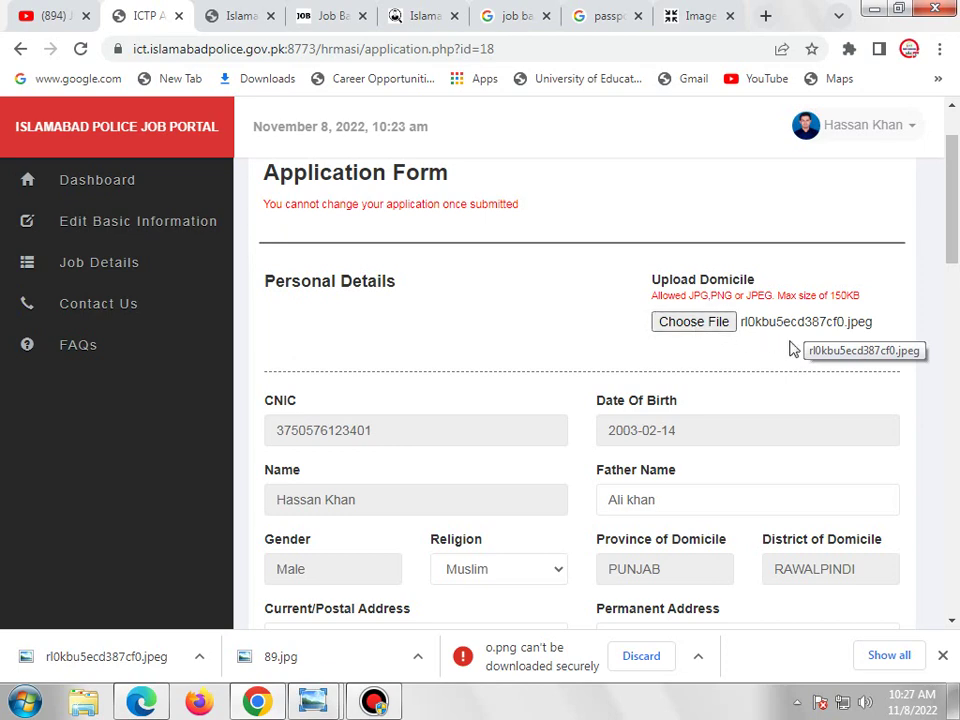
{"action": "left_click", "coordinate": [690, 16]}
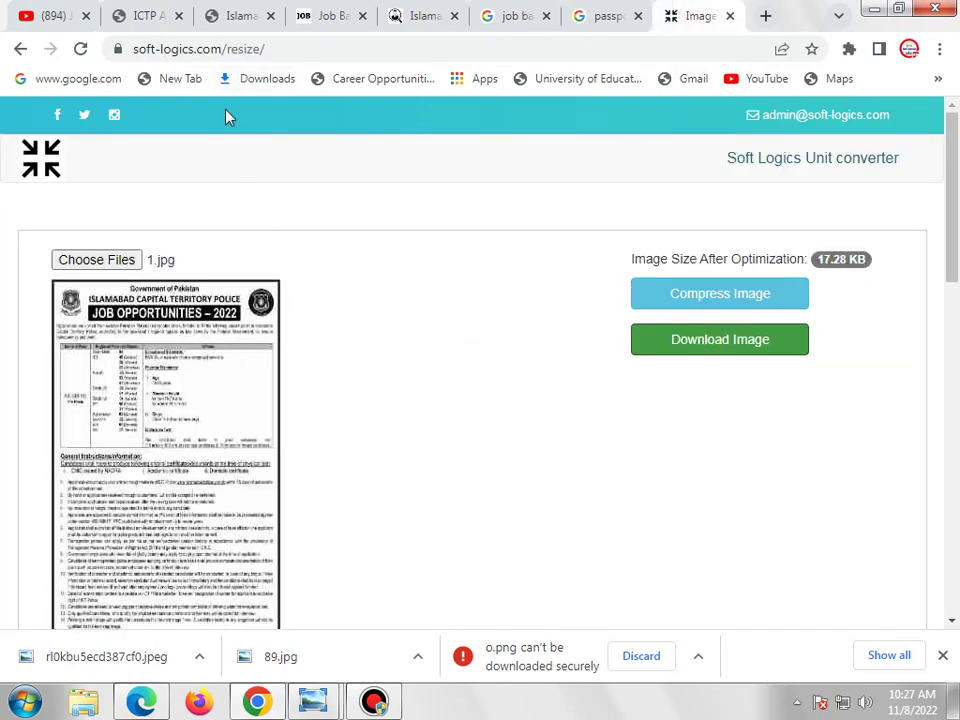
{"action": "left_click", "coordinate": [148, 14]}
Review the filled-in personal details, and open and close the Height options without picking another value
{"action": "scroll", "coordinate": [692, 377], "scroll_direction": "down", "scroll_amount": 2}
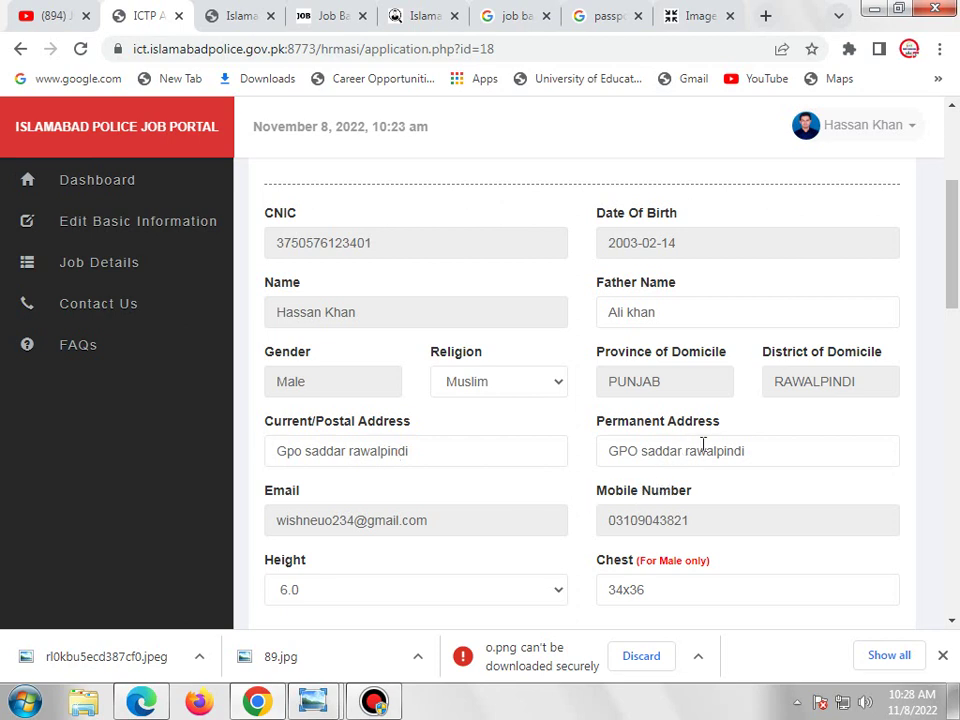
{"action": "scroll", "coordinate": [735, 451], "scroll_direction": "down", "scroll_amount": 1}
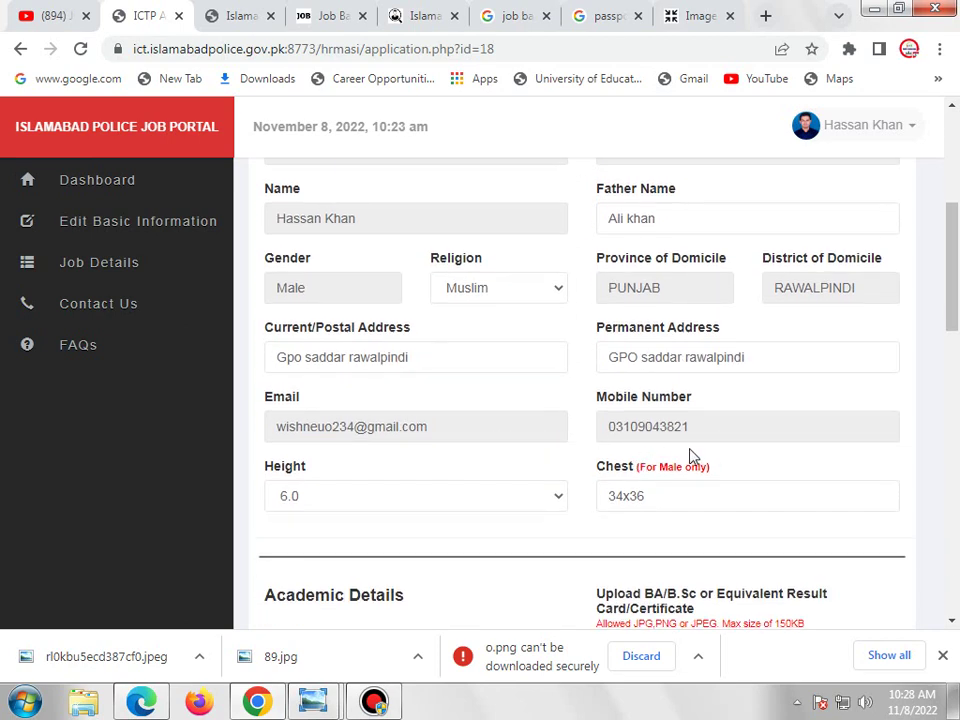
{"action": "scroll", "coordinate": [489, 521], "scroll_direction": "down", "scroll_amount": 1}
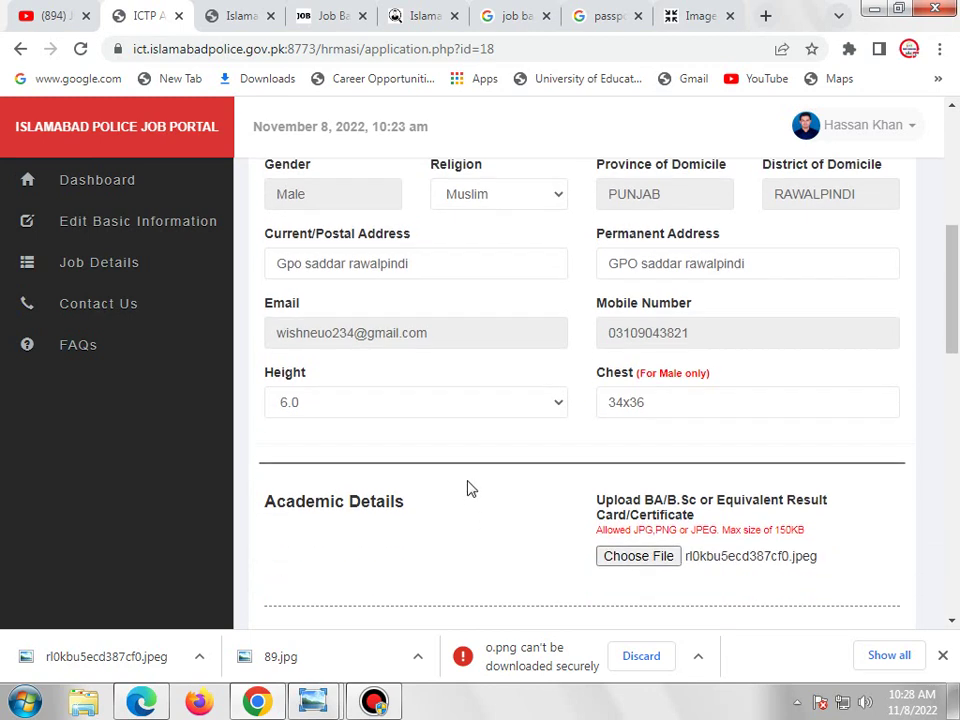
{"action": "left_click", "coordinate": [443, 405]}
{"action": "left_click", "coordinate": [446, 409]}
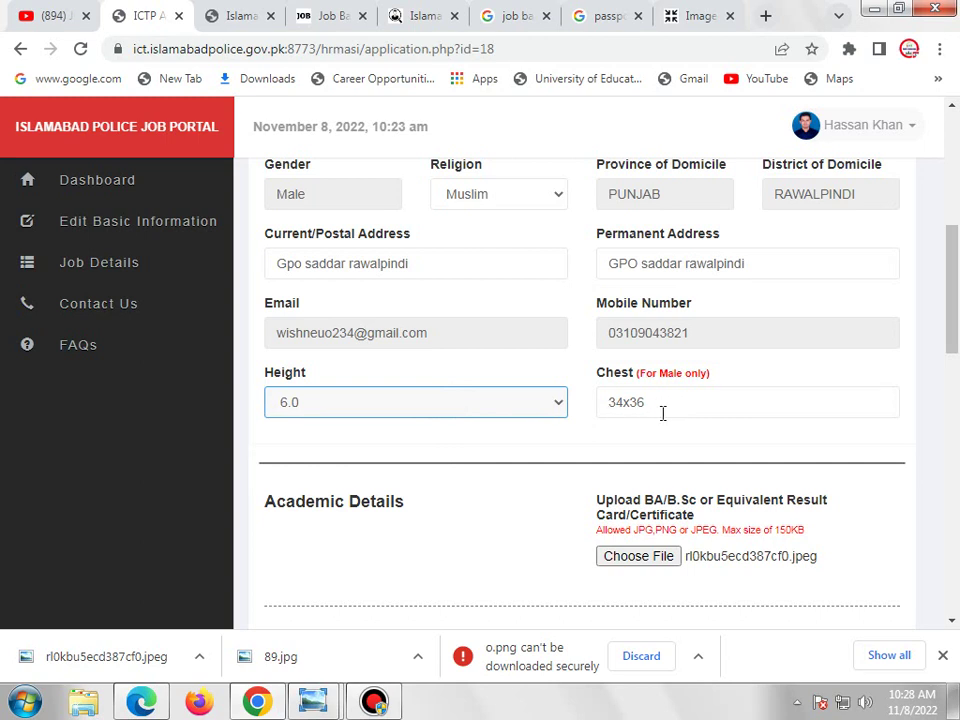
Check the BA/B.Sc certificate upload and view the degree options of the Matric/O-Level row
{"action": "scroll", "coordinate": [676, 407], "scroll_direction": "down", "scroll_amount": 1}
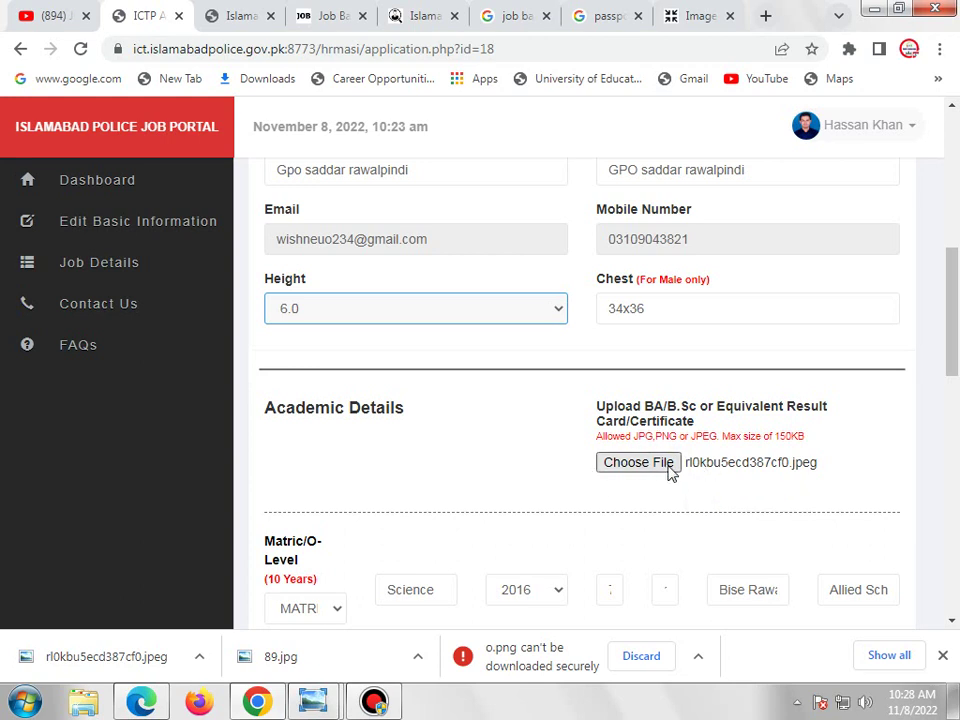
{"action": "scroll", "coordinate": [675, 471], "scroll_direction": "down", "scroll_amount": 2}
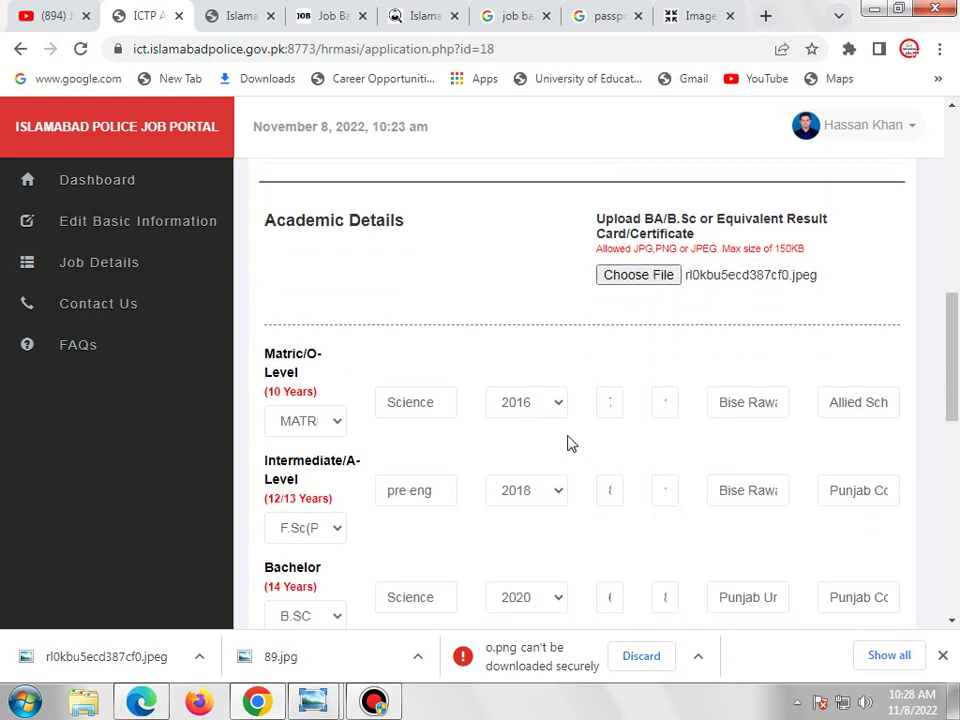
{"action": "left_click", "coordinate": [302, 432]}
{"action": "left_click", "coordinate": [388, 444]}
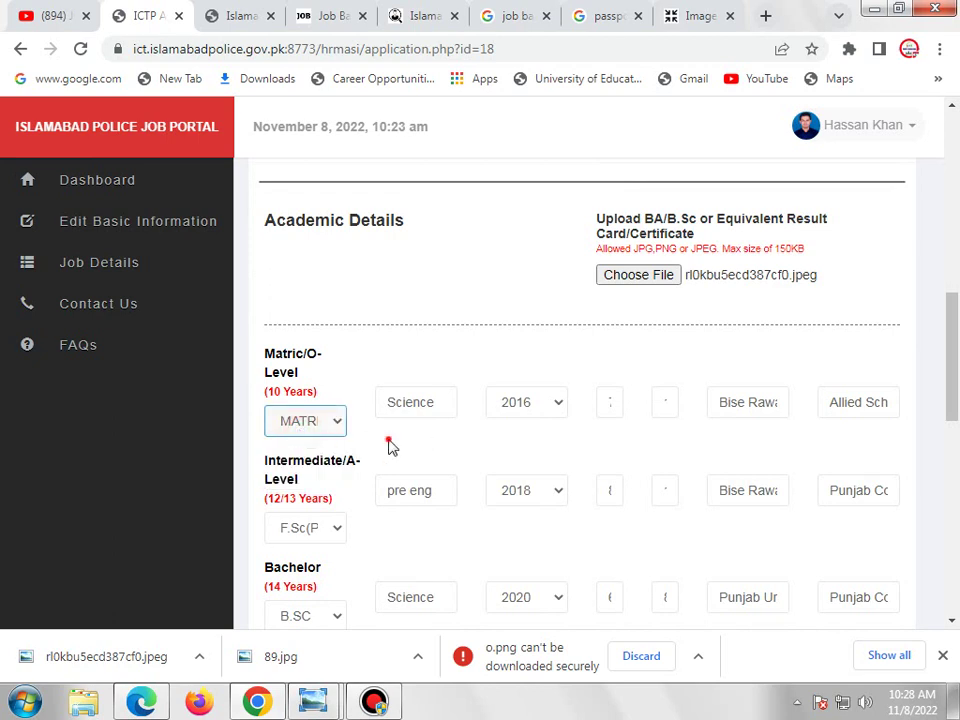
{"action": "left_click", "coordinate": [325, 433]}
{"action": "left_click", "coordinate": [405, 474]}
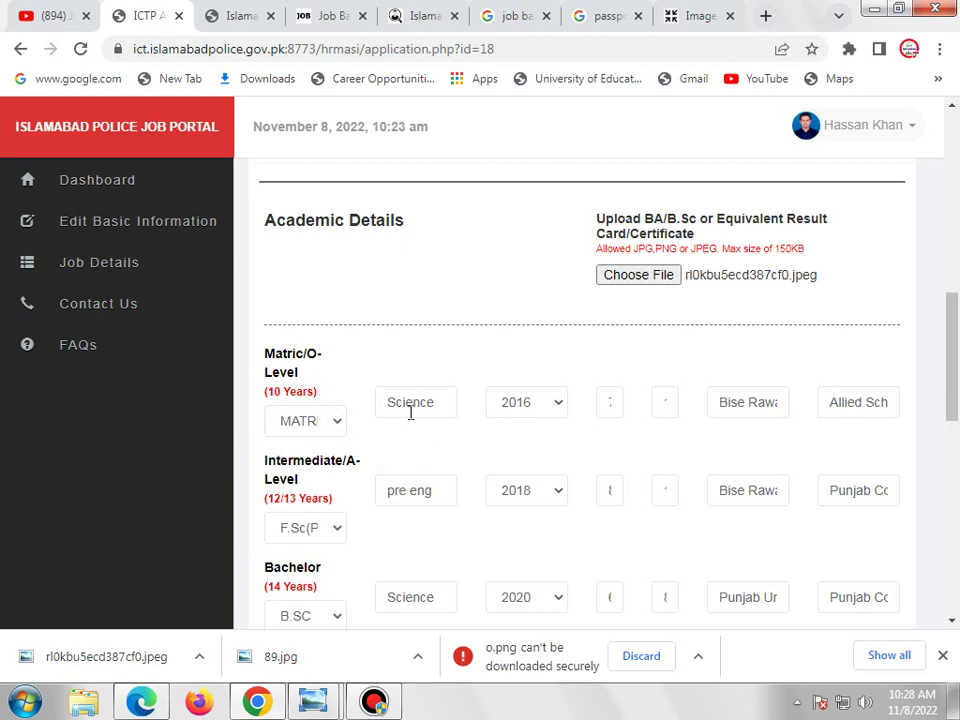
View the Matric/O-Level passing-year options and the Intermediate/A-Level degree options
{"action": "left_click", "coordinate": [541, 414]}
{"action": "left_click", "coordinate": [541, 414]}
{"action": "left_click", "coordinate": [579, 437]}
{"action": "left_click", "coordinate": [597, 390]}
{"action": "left_click", "coordinate": [308, 533]}
{"action": "left_click", "coordinate": [308, 533]}
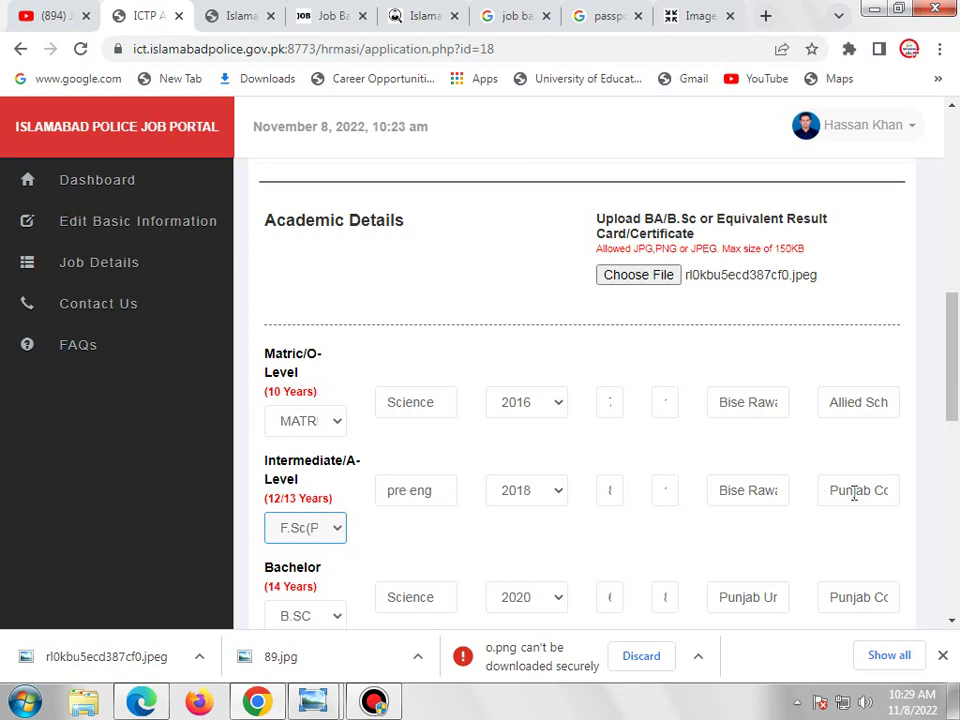
Review the Bachelor (14 Years) row, viewing its degree and passing-year options and closing both without a new choice
{"action": "scroll", "coordinate": [854, 492], "scroll_direction": "down", "scroll_amount": 2}
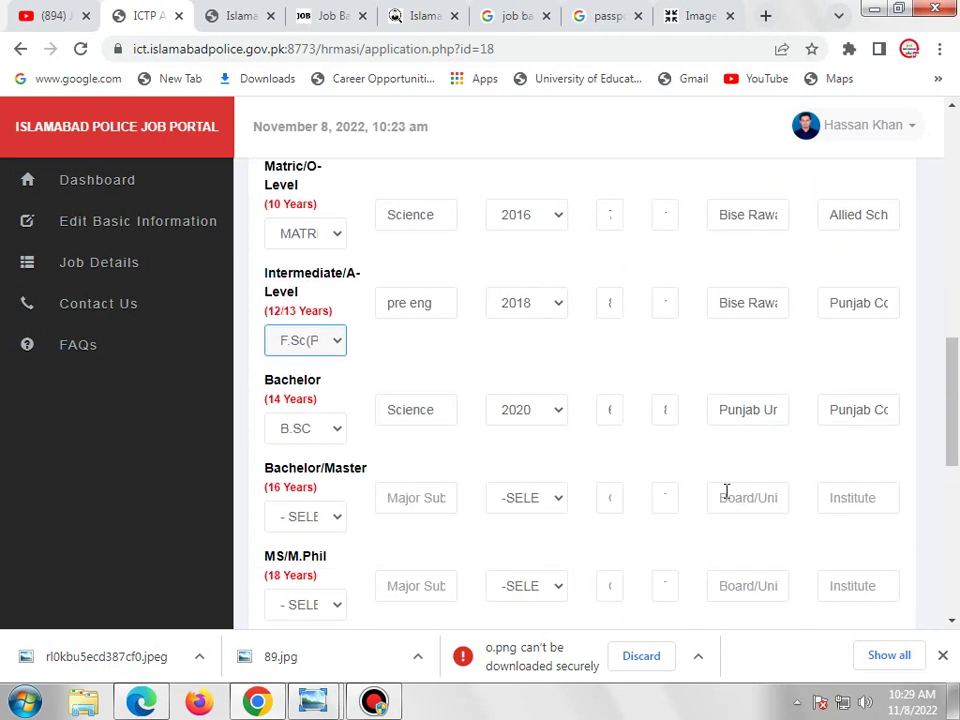
{"action": "left_click", "coordinate": [332, 430]}
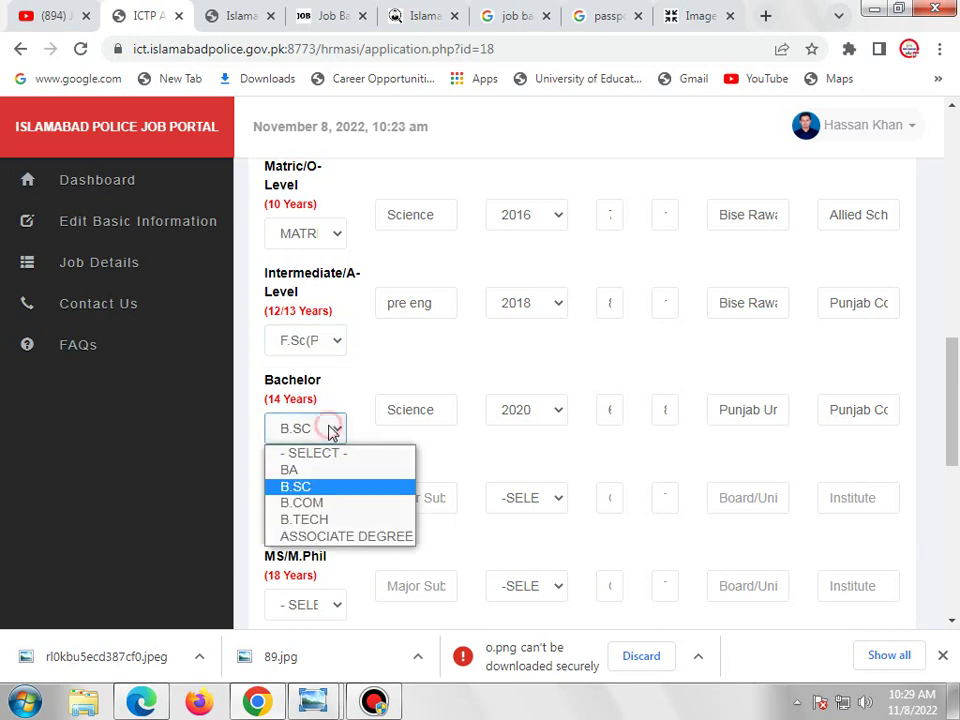
{"action": "left_click", "coordinate": [334, 430]}
{"action": "left_click", "coordinate": [335, 430]}
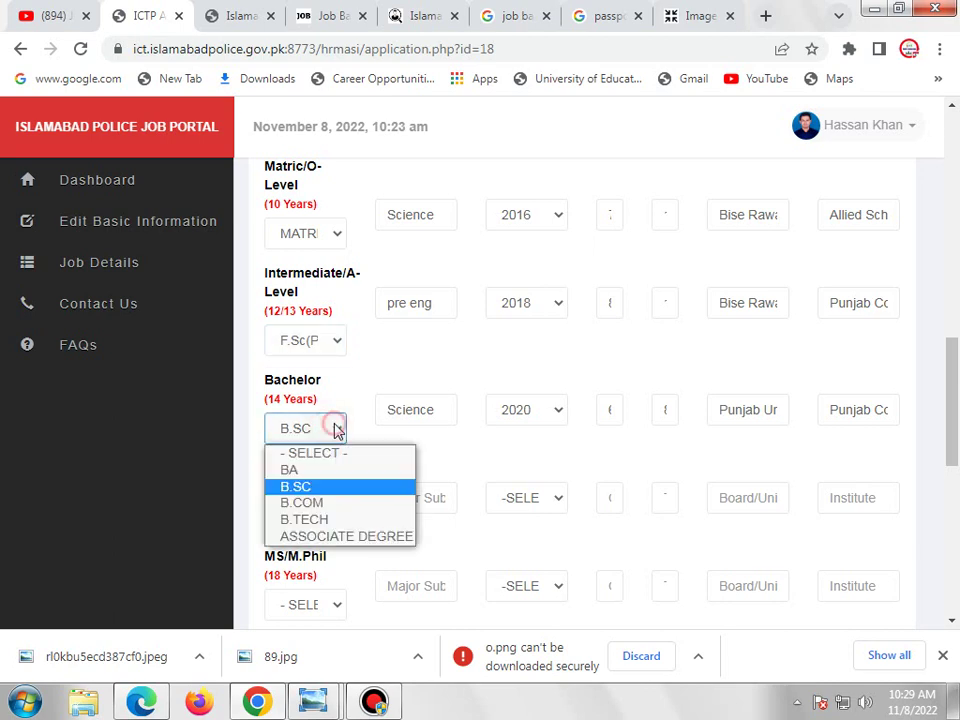
{"action": "left_click", "coordinate": [507, 451]}
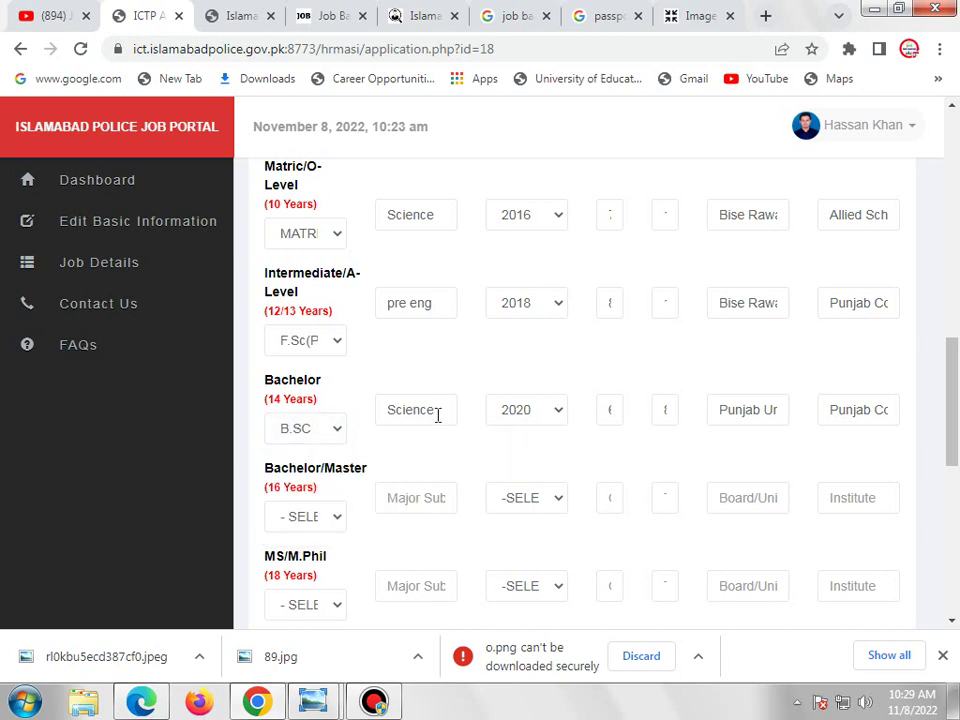
{"action": "left_click", "coordinate": [542, 423]}
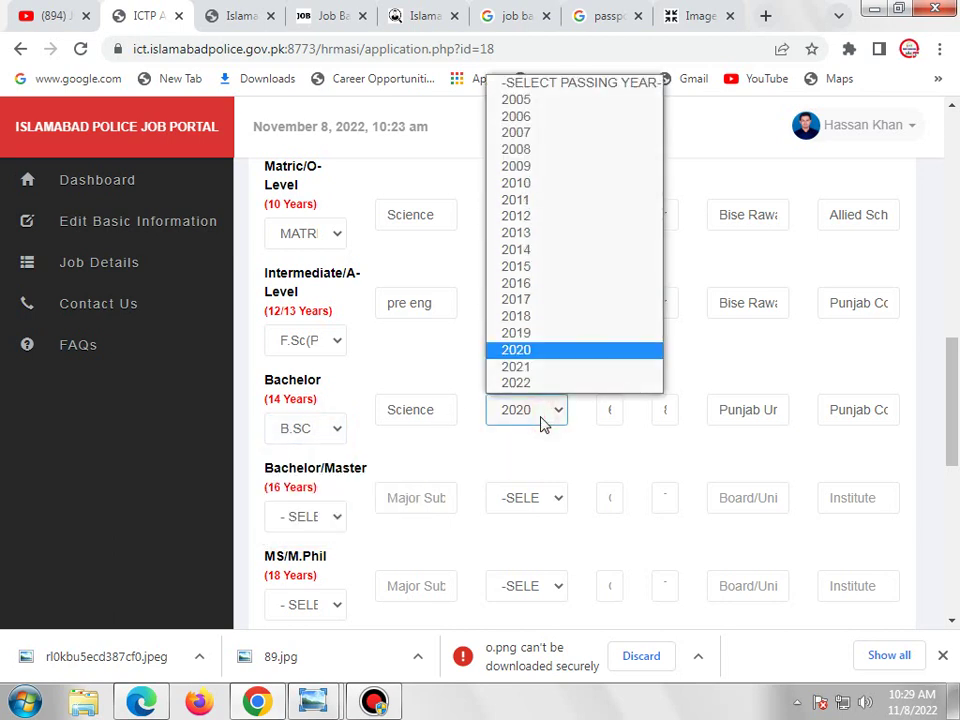
{"action": "left_click", "coordinate": [542, 423]}
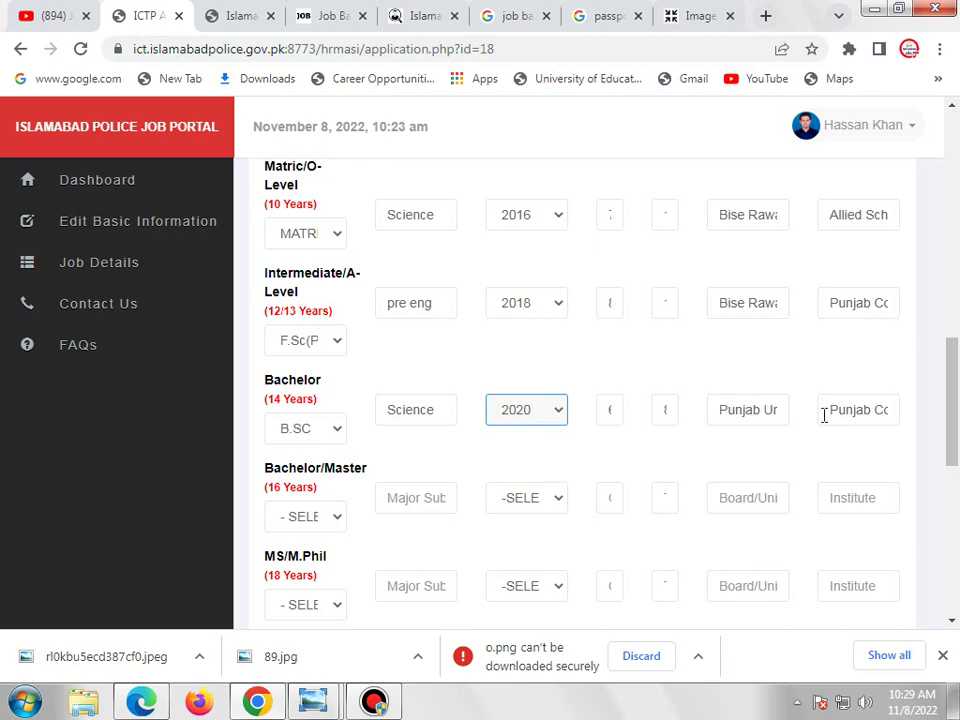
Browse the degree options of the Bachelor/Master (16 Years) row and close the list without choosing one
{"action": "scroll", "coordinate": [700, 410], "scroll_direction": "down", "scroll_amount": 2}
{"action": "scroll", "coordinate": [384, 360], "scroll_direction": "up", "scroll_amount": 1}
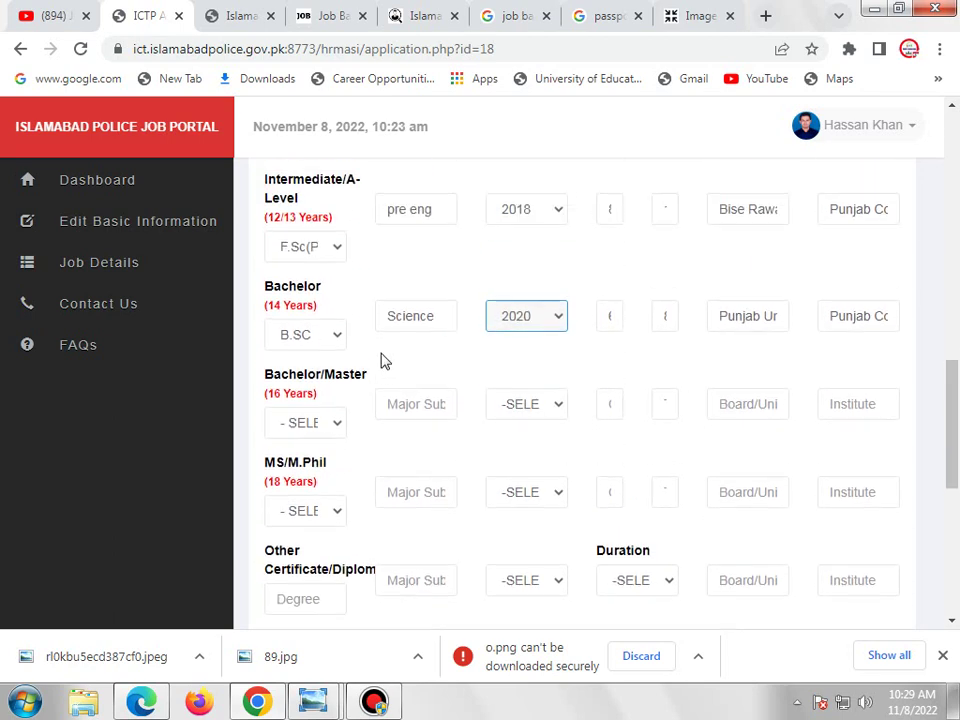
{"action": "scroll", "coordinate": [384, 360], "scroll_direction": "up", "scroll_amount": 1}
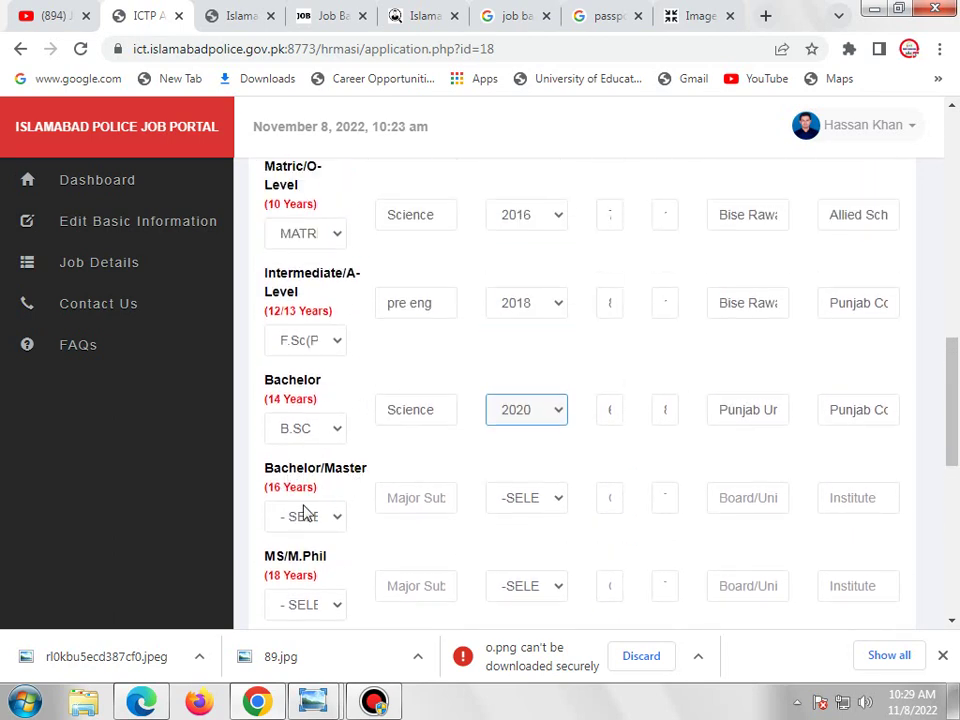
{"action": "left_click", "coordinate": [316, 518]}
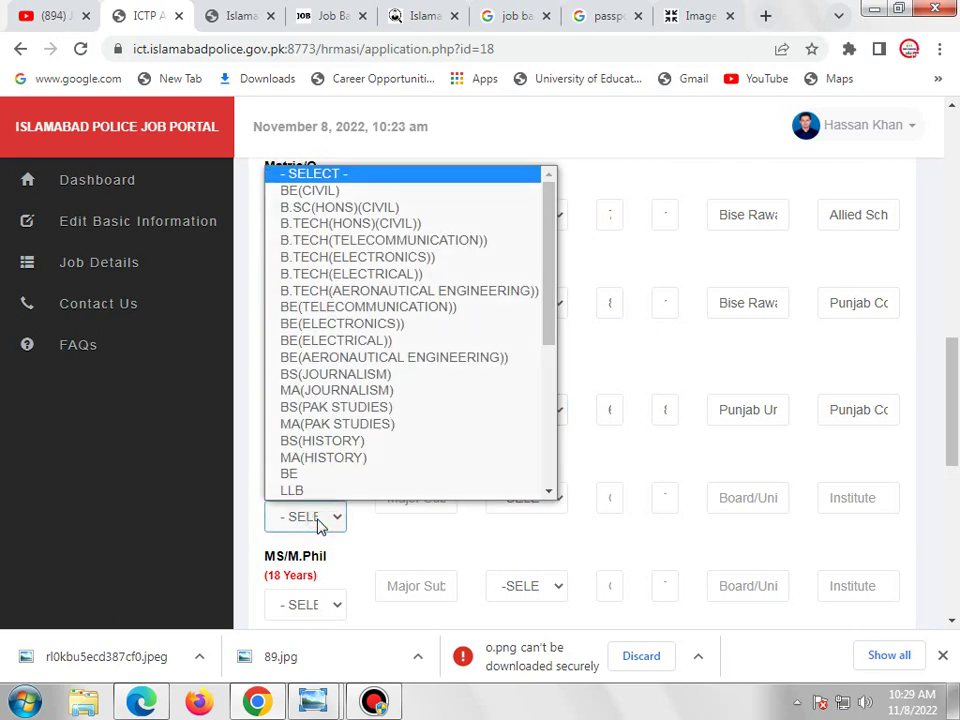
{"action": "scroll", "coordinate": [345, 452], "scroll_direction": "down", "scroll_amount": 5}
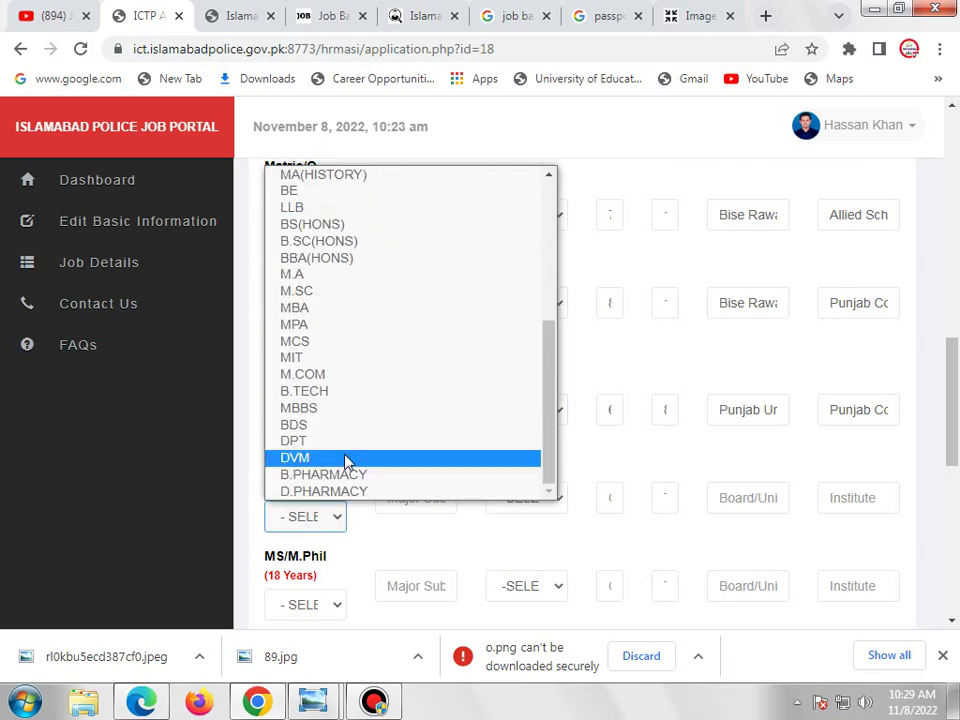
{"action": "left_click", "coordinate": [454, 560]}
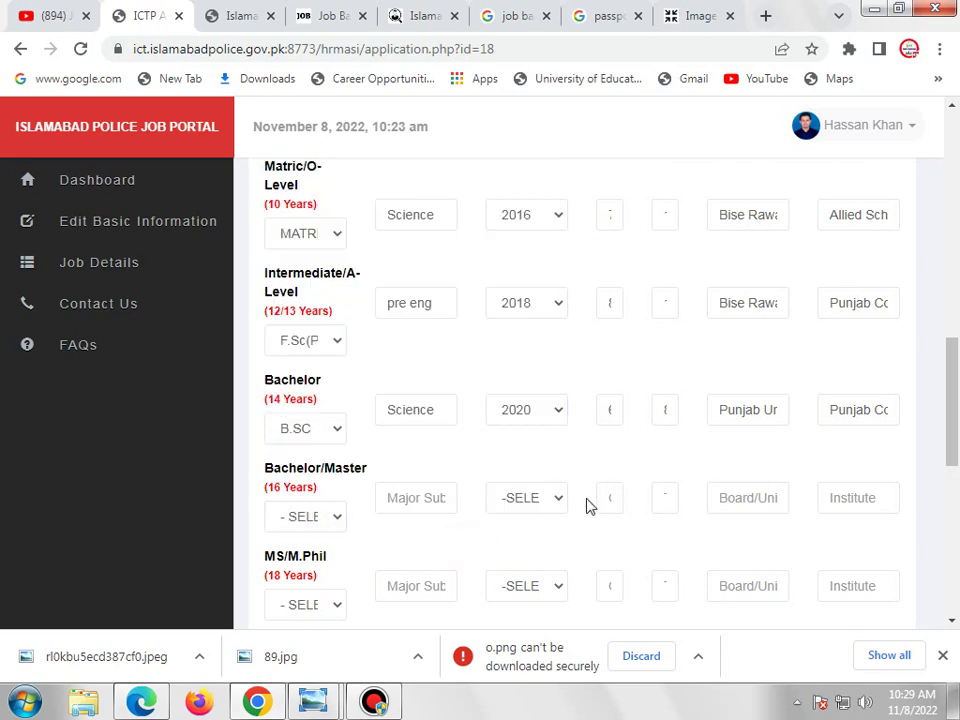
{"action": "scroll", "coordinate": [439, 441], "scroll_direction": "down", "scroll_amount": 1}
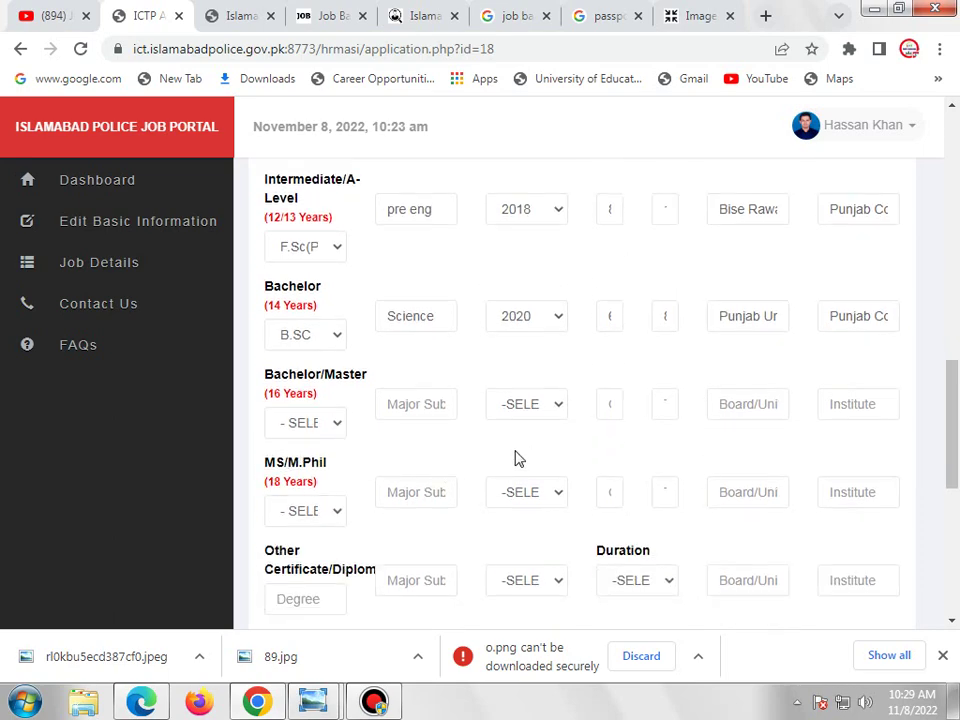
Review the Other Certificate/Diploma row, viewing its passing-year and duration options without choosing any
{"action": "scroll", "coordinate": [516, 456], "scroll_direction": "down", "scroll_amount": 2}
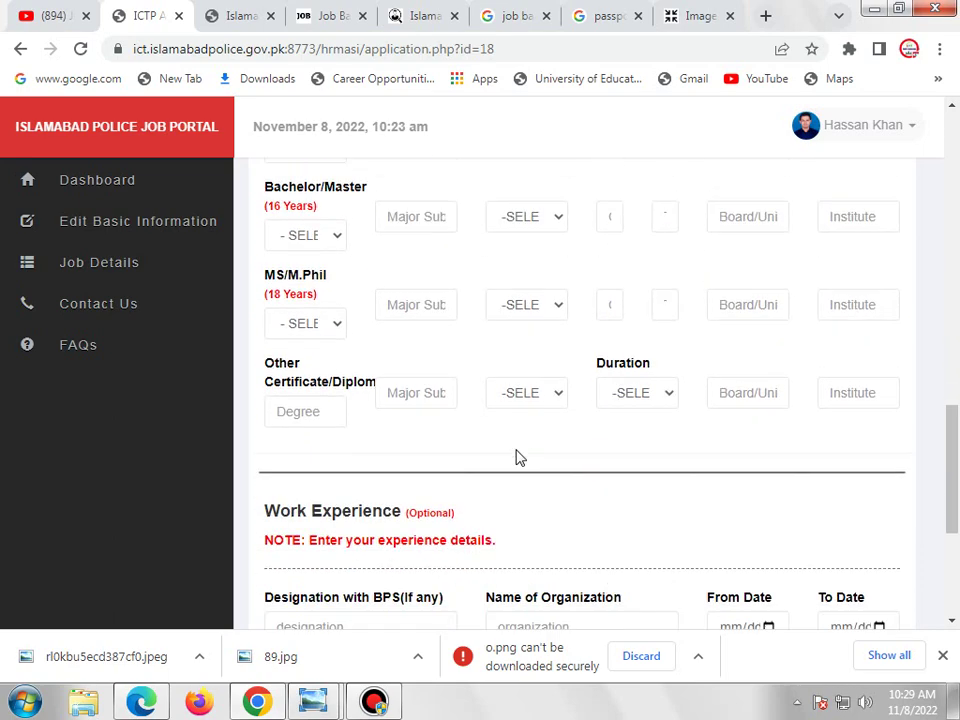
{"action": "left_click", "coordinate": [330, 411]}
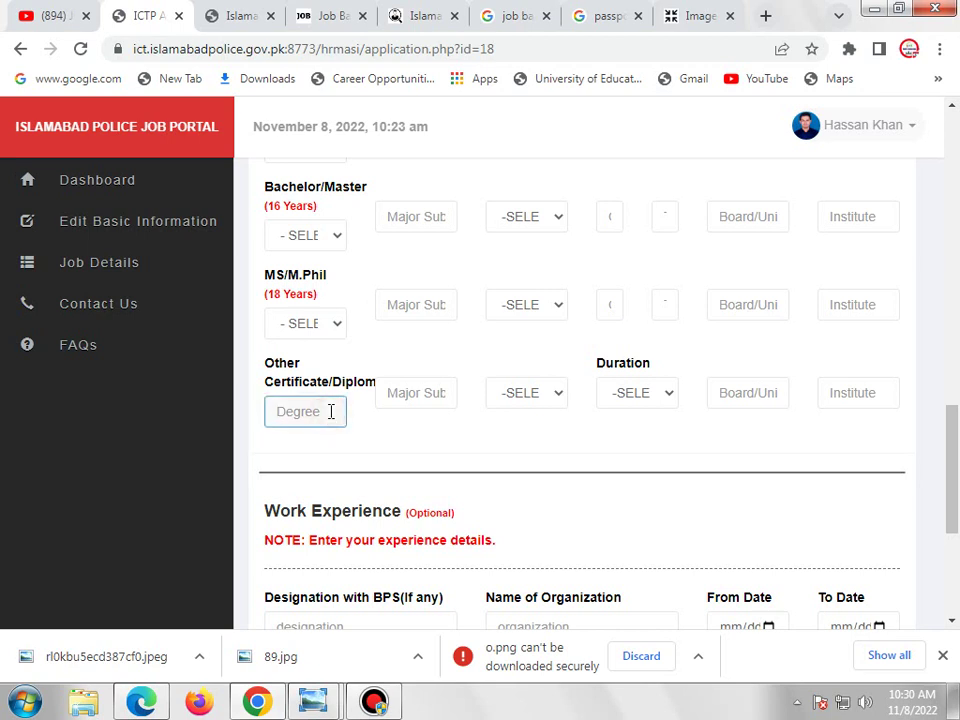
{"action": "left_click", "coordinate": [429, 401]}
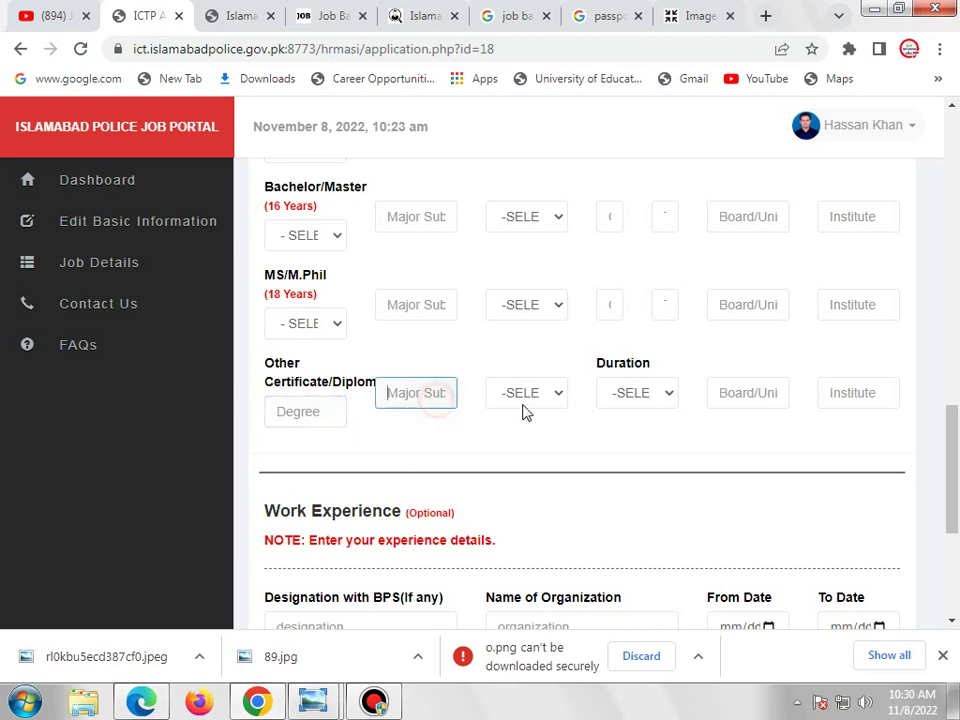
{"action": "left_click", "coordinate": [551, 400]}
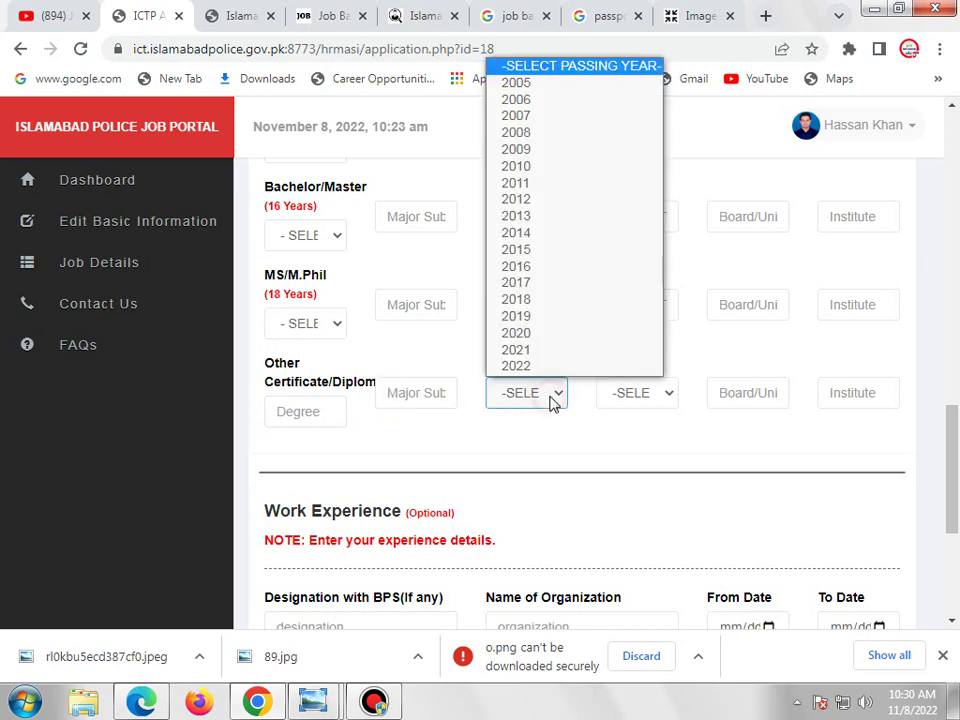
{"action": "left_click", "coordinate": [585, 404]}
{"action": "left_click", "coordinate": [611, 399]}
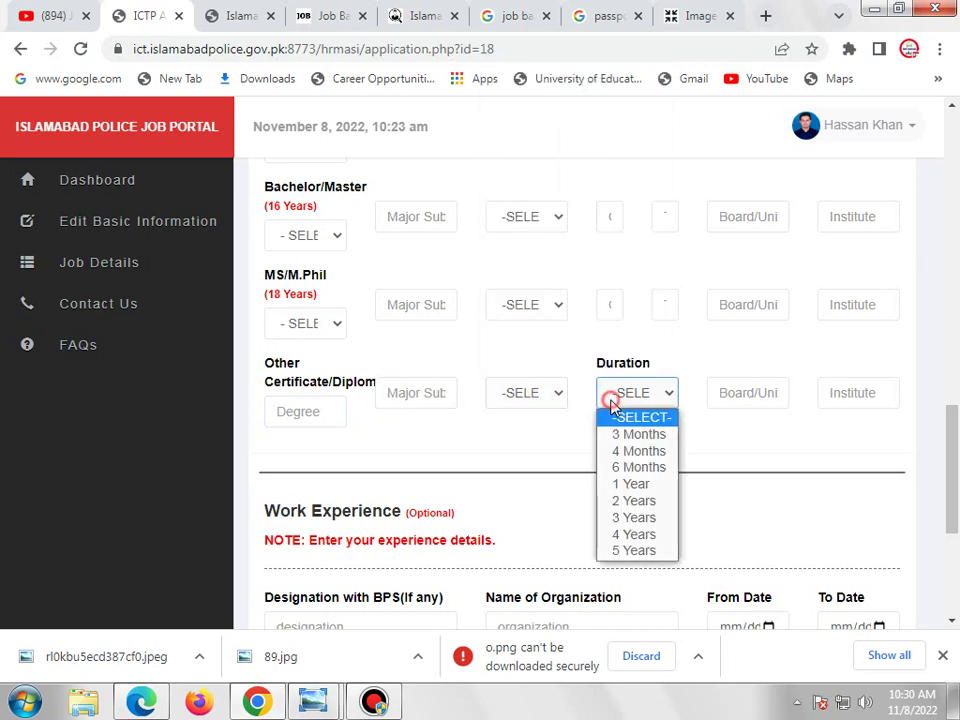
{"action": "left_click", "coordinate": [762, 412]}
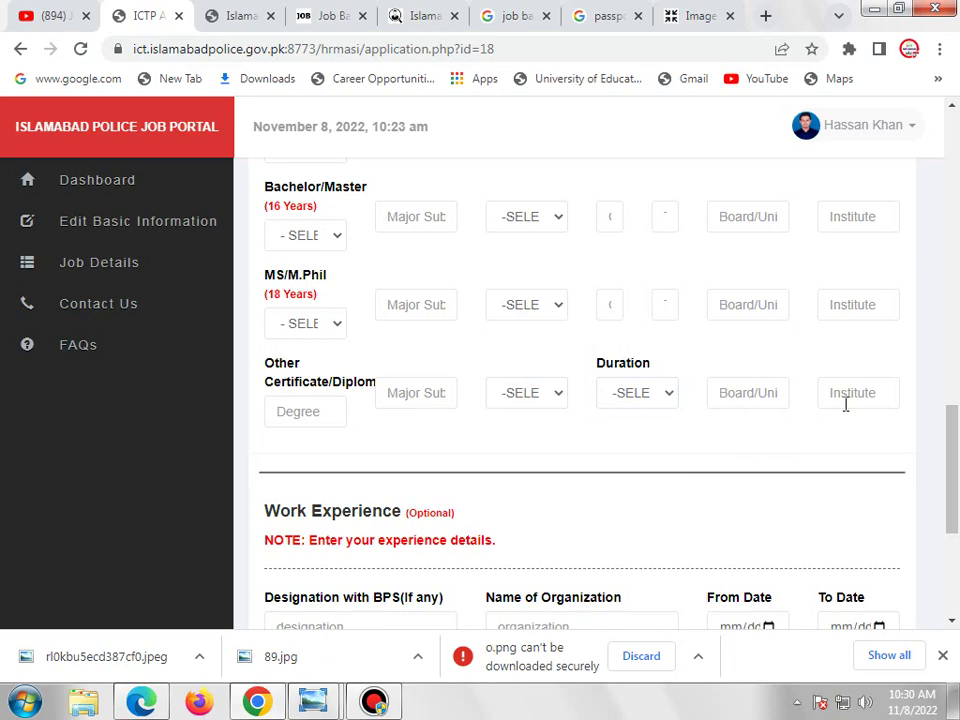
Check the optional Work Experience section and the rest of the form, leave the experience blank and save the application
{"action": "scroll", "coordinate": [848, 406], "scroll_direction": "down", "scroll_amount": 3}
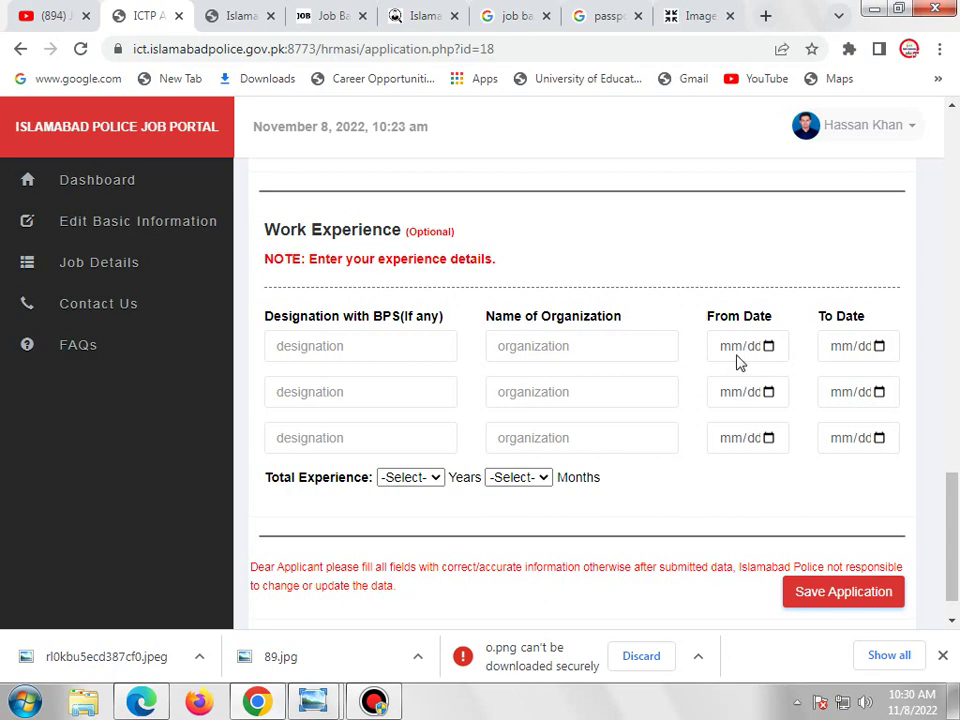
{"action": "scroll", "coordinate": [745, 360], "scroll_direction": "down", "scroll_amount": 1}
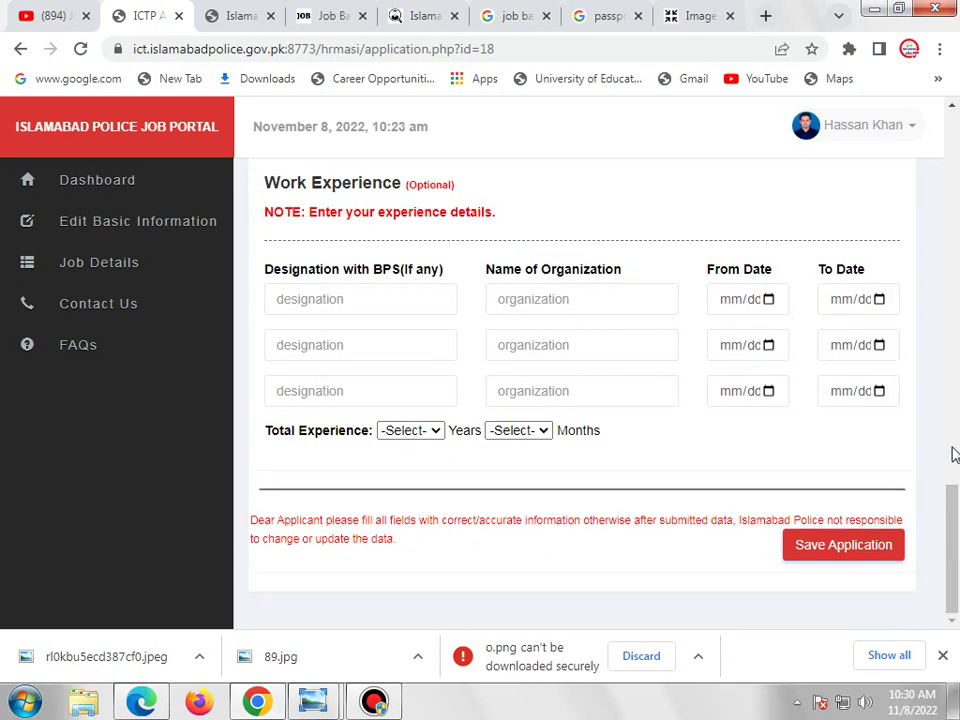
{"action": "scroll", "coordinate": [762, 330], "scroll_direction": "up", "scroll_amount": 10}
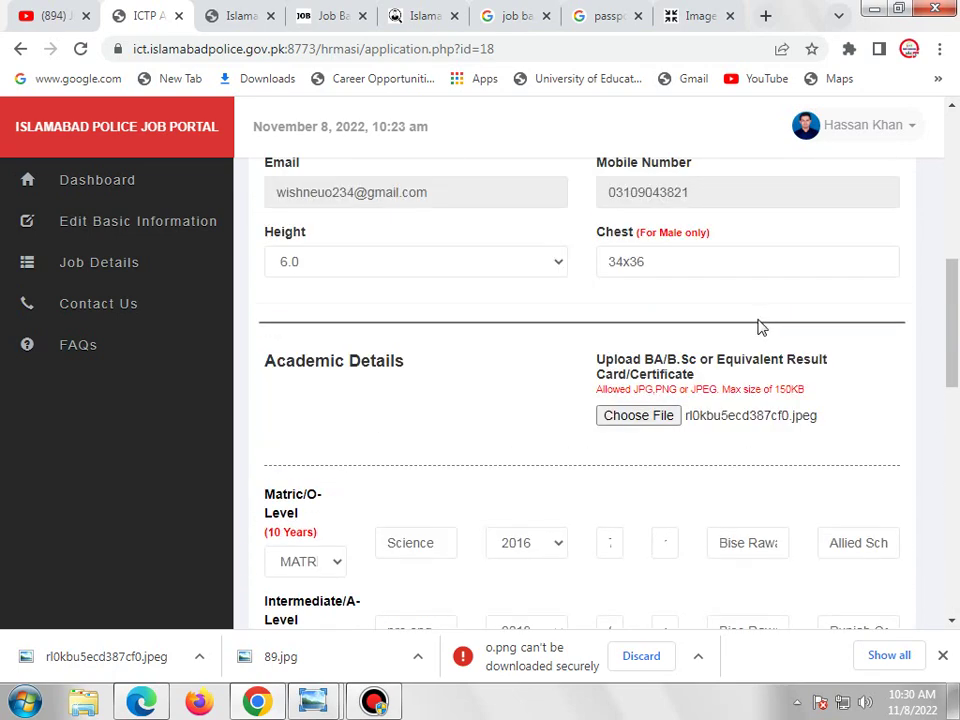
{"action": "scroll", "coordinate": [762, 327], "scroll_direction": "up", "scroll_amount": 8}
{"action": "scroll", "coordinate": [762, 330], "scroll_direction": "down", "scroll_amount": 20}
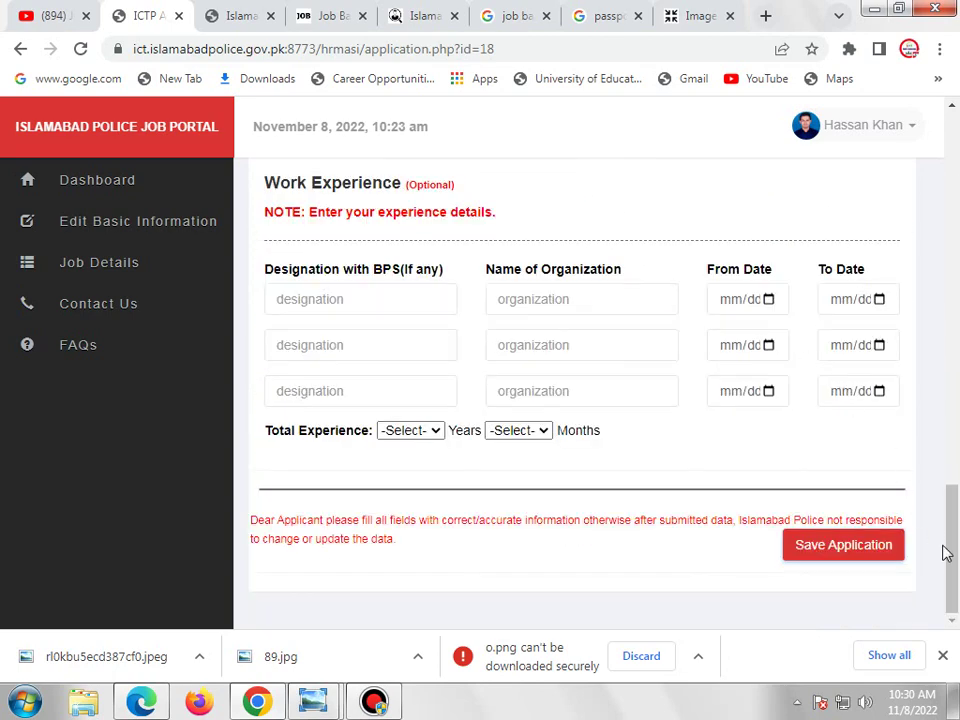
{"action": "left_click", "coordinate": [862, 549]}
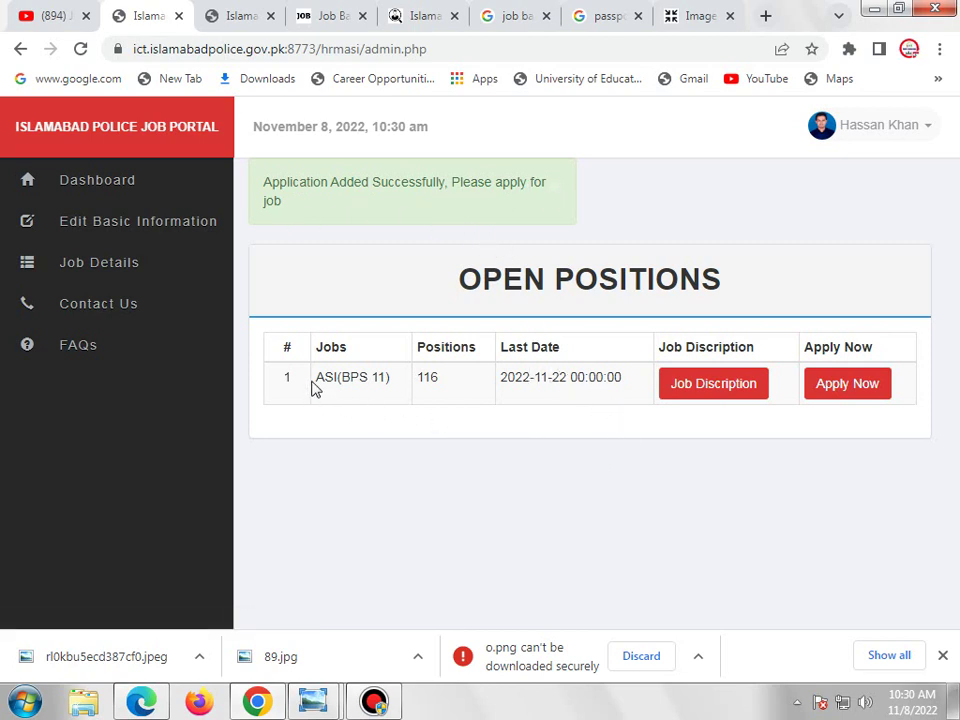
Apply for the ASI (BPS 11) position and set the desired test cities to Rawalpindi, Islamabad and Lahore, in that order
{"action": "left_click", "coordinate": [852, 398]}
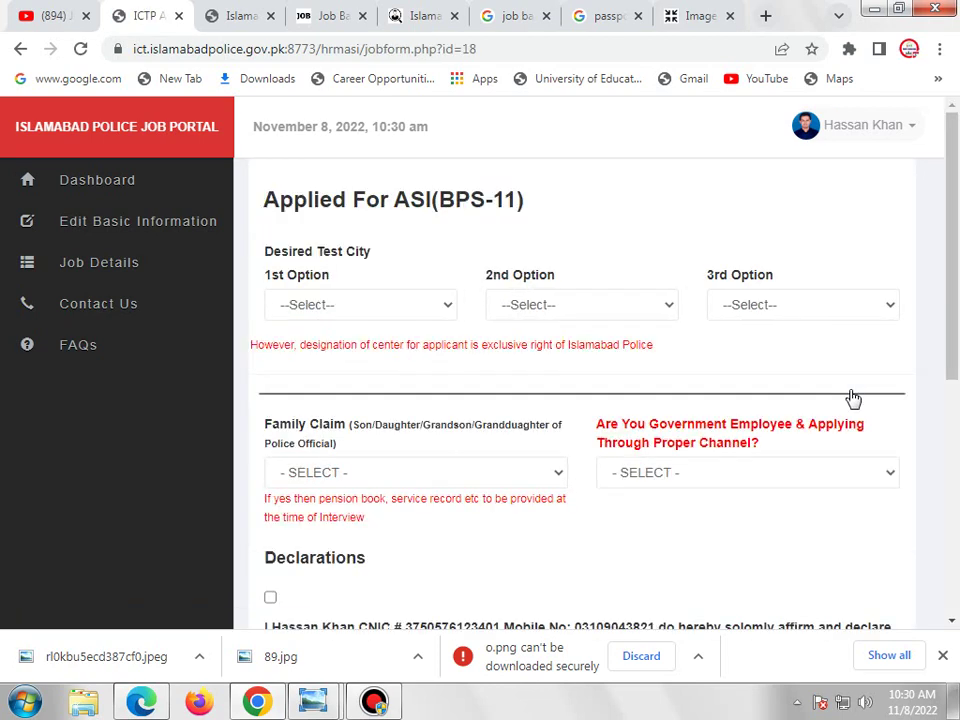
{"action": "left_click", "coordinate": [400, 312]}
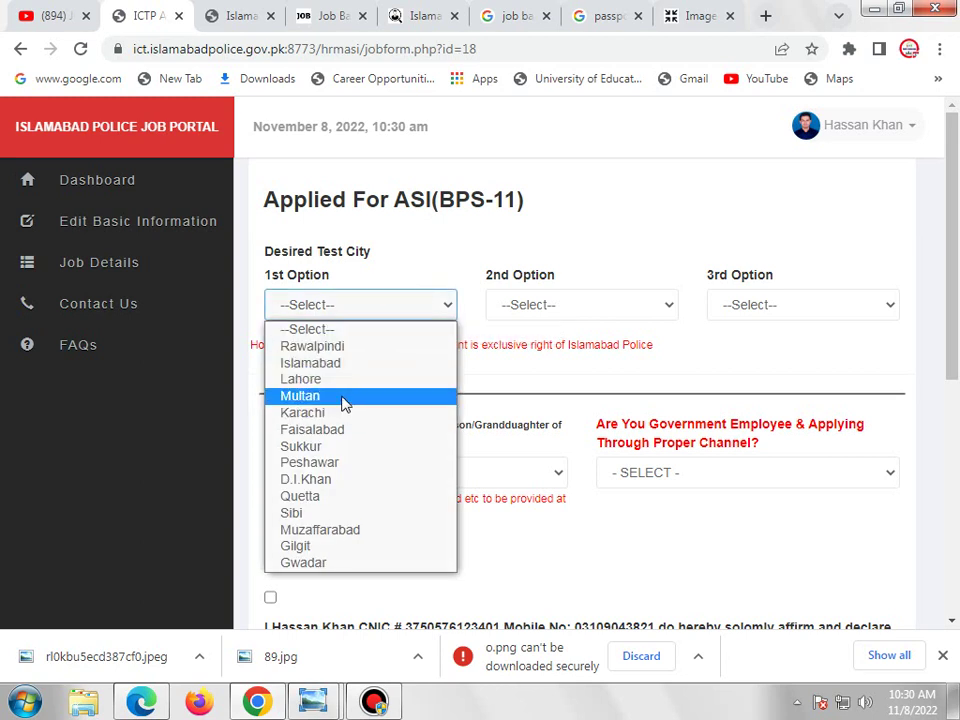
{"action": "left_click", "coordinate": [337, 350]}
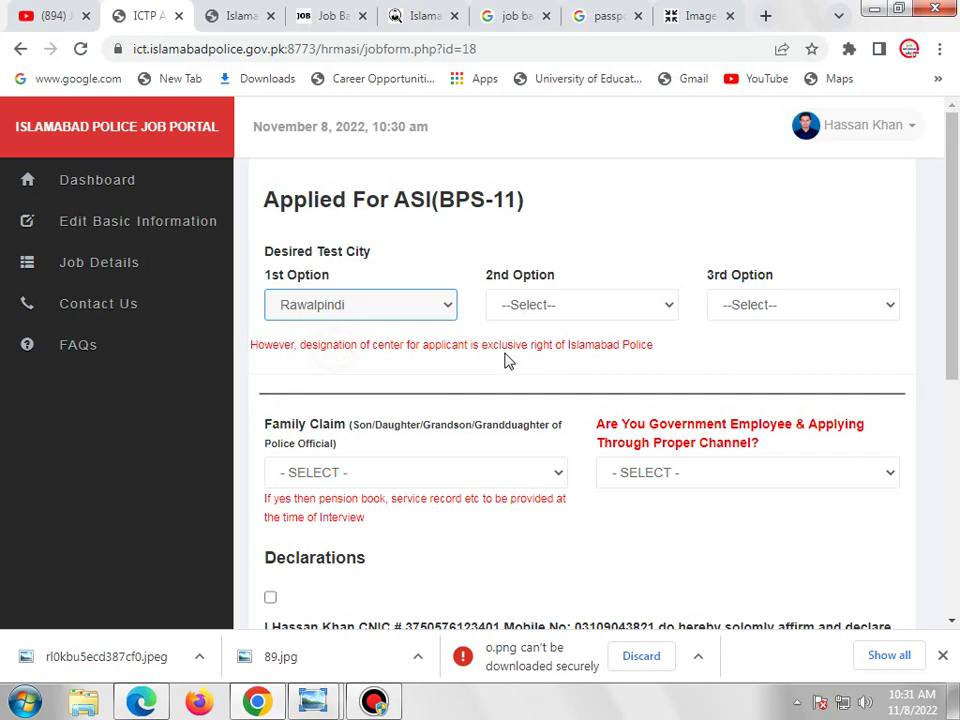
{"action": "left_click", "coordinate": [638, 315]}
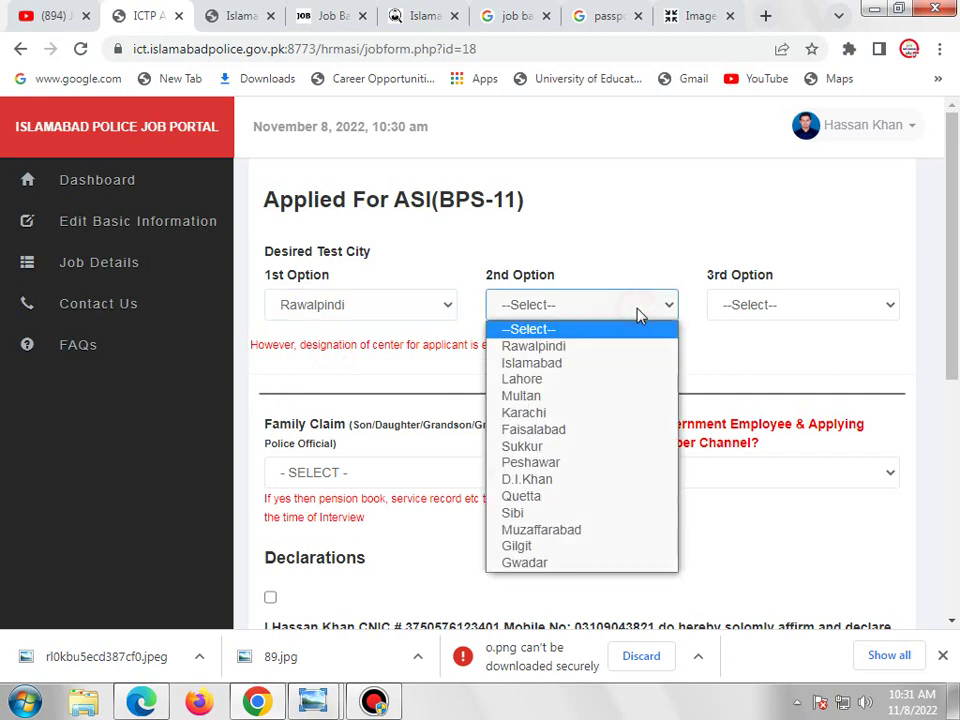
{"action": "left_click", "coordinate": [558, 366]}
{"action": "left_click", "coordinate": [775, 308]}
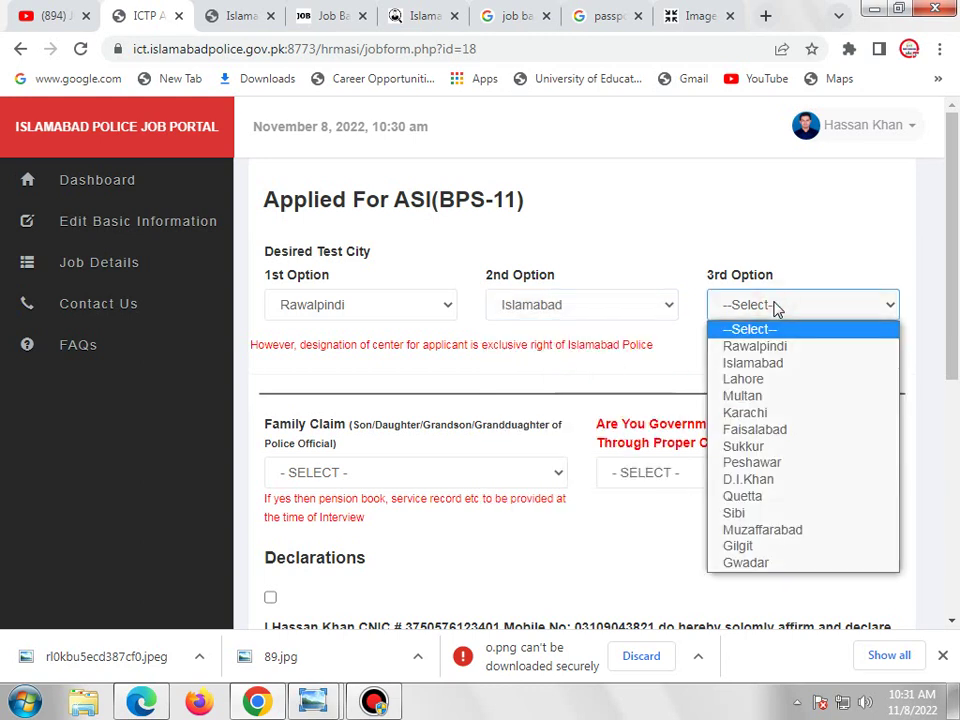
{"action": "left_click", "coordinate": [740, 379]}
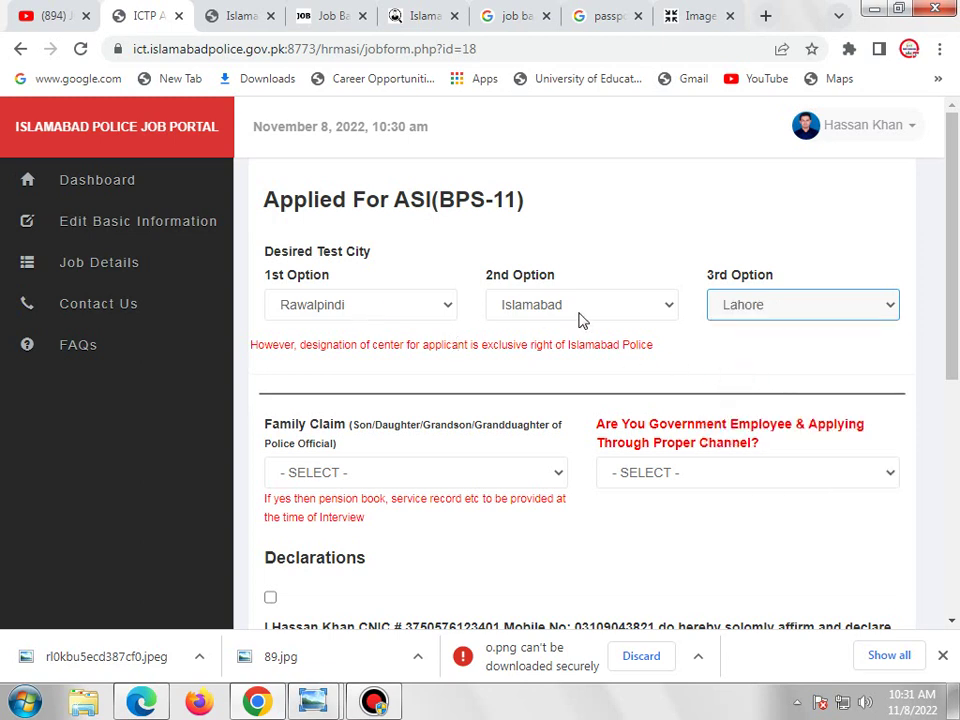
Answer NO to both the Family Claim and the government employee applying through proper channel questions
{"action": "scroll", "coordinate": [830, 385], "scroll_direction": "down", "scroll_amount": 2}
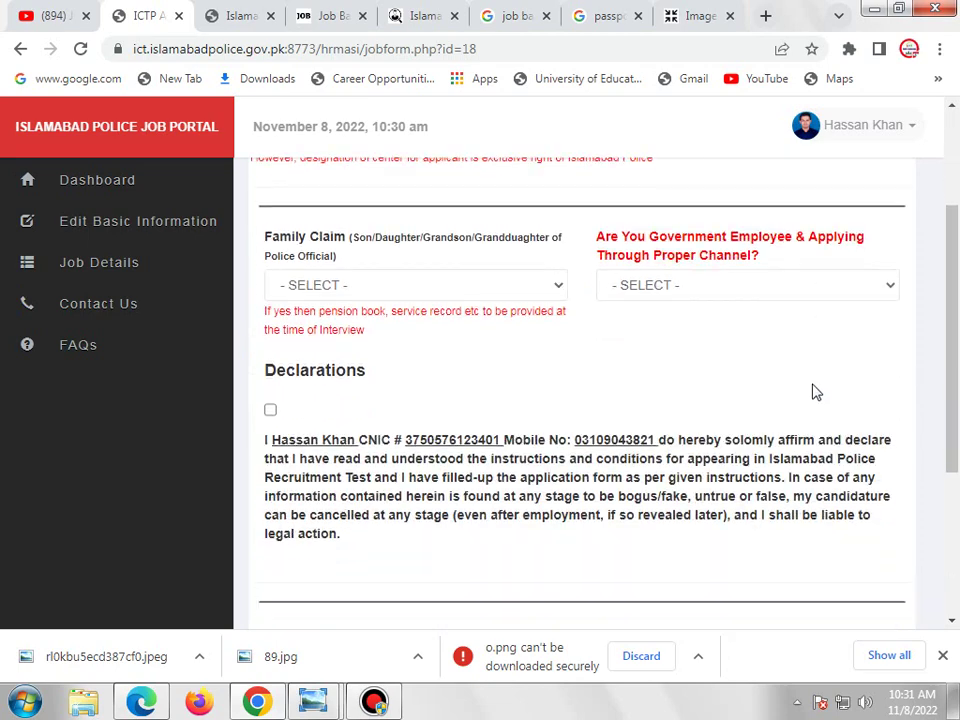
{"action": "left_click", "coordinate": [519, 287]}
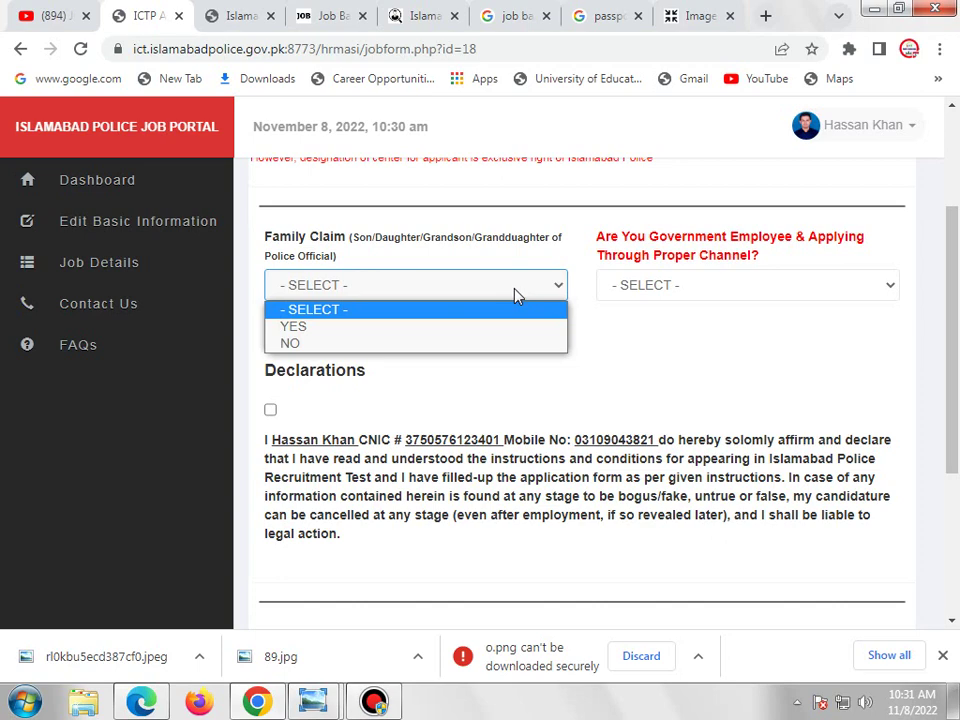
{"action": "left_click", "coordinate": [320, 344]}
{"action": "left_click", "coordinate": [790, 288]}
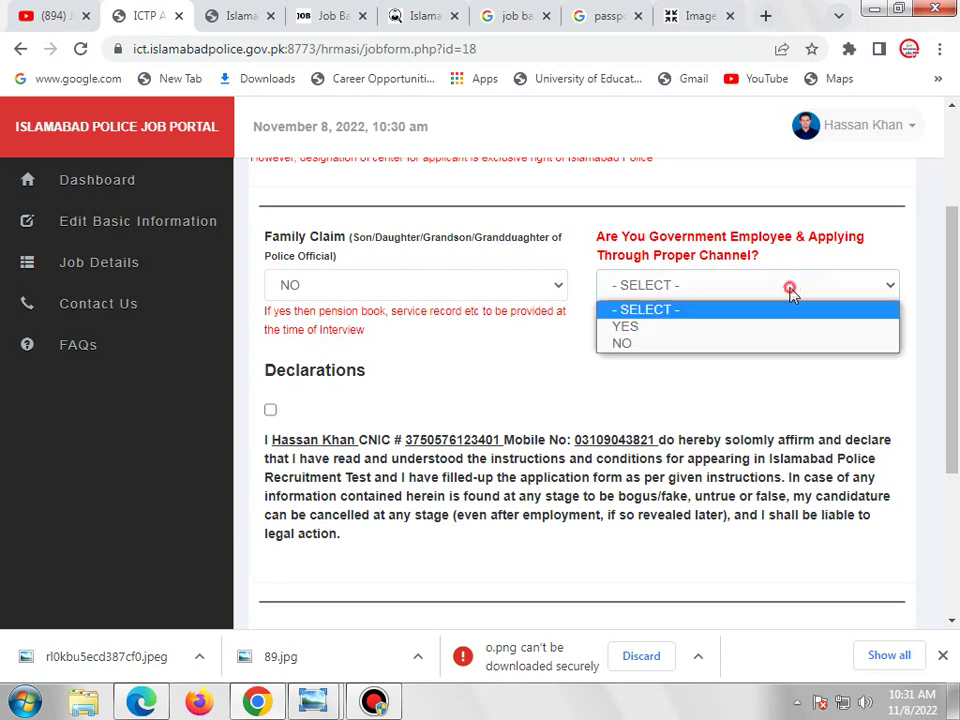
{"action": "left_click", "coordinate": [650, 344]}
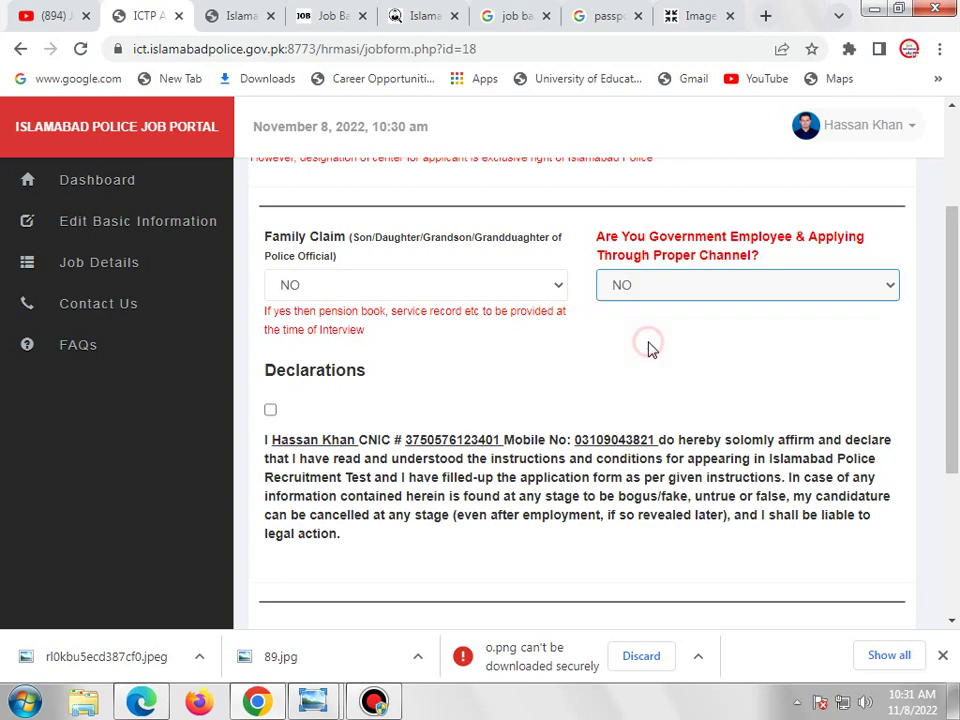
Accept the instructions declaration and the no-criminal-case oath, and save the job application
{"action": "left_click", "coordinate": [270, 410]}
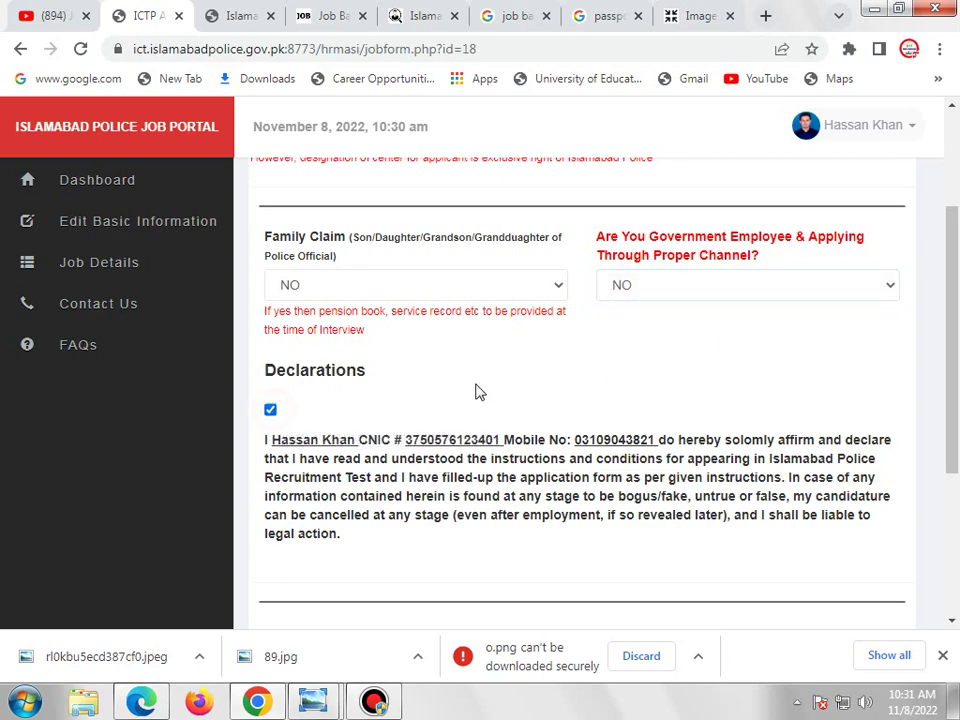
{"action": "scroll", "coordinate": [480, 390], "scroll_direction": "down", "scroll_amount": 3}
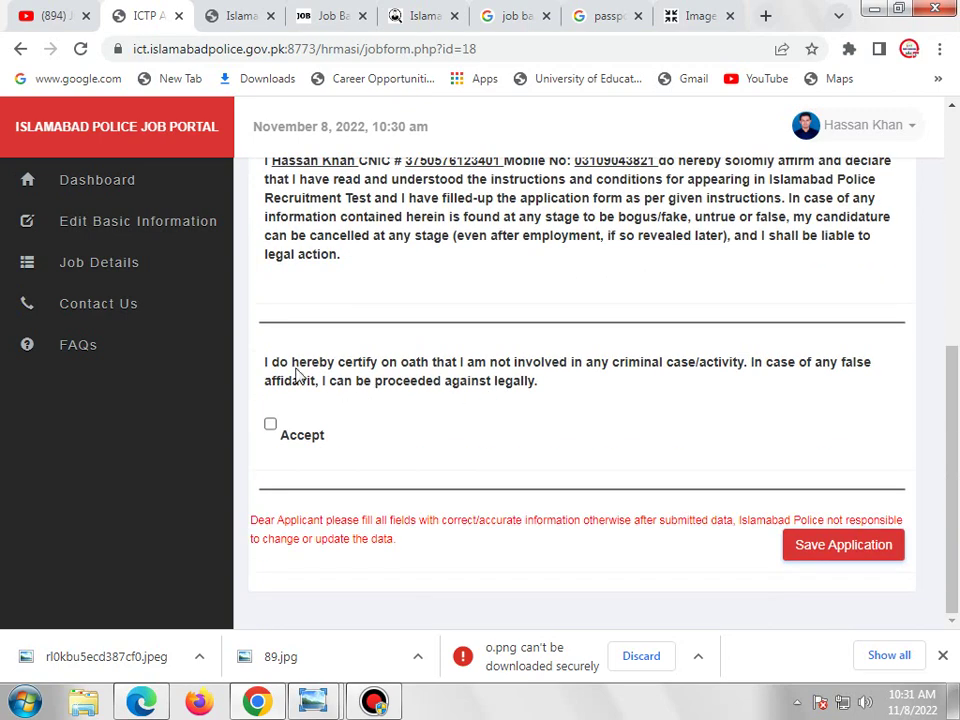
{"action": "left_click", "coordinate": [270, 424]}
{"action": "left_click", "coordinate": [846, 554]}
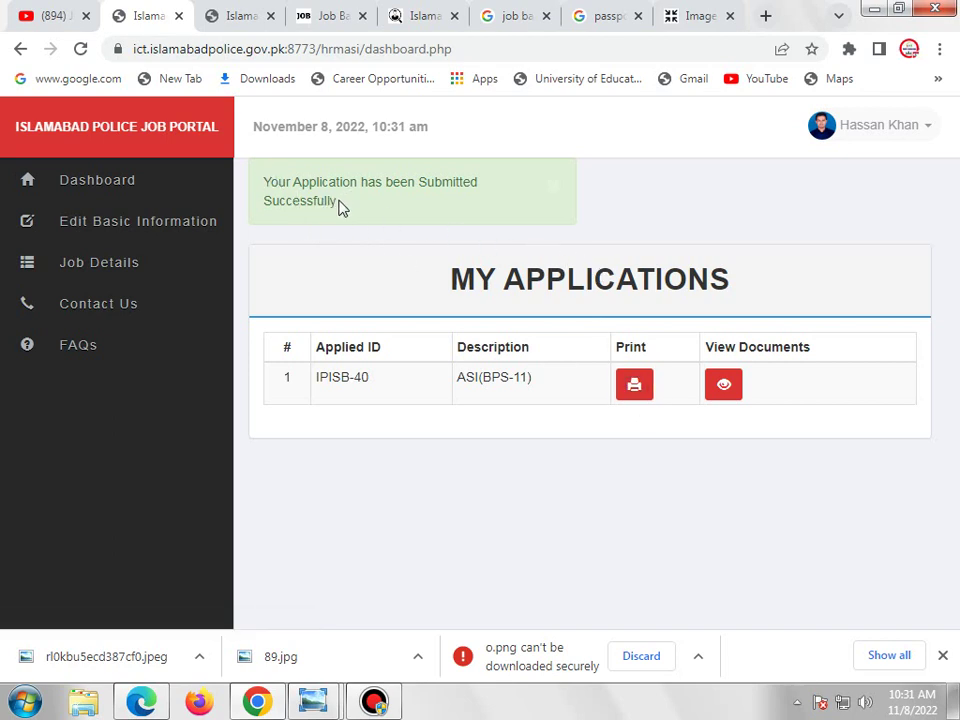
Open the printable version of the submitted ASI application in a new browser tab and review its personal and education details
{"action": "left_click_drag", "start_coordinate": [338, 202], "coordinate": [270, 178]}
{"action": "left_click", "coordinate": [270, 178]}
{"action": "right_click", "coordinate": [641, 392]}
{"action": "left_click", "coordinate": [652, 402]}
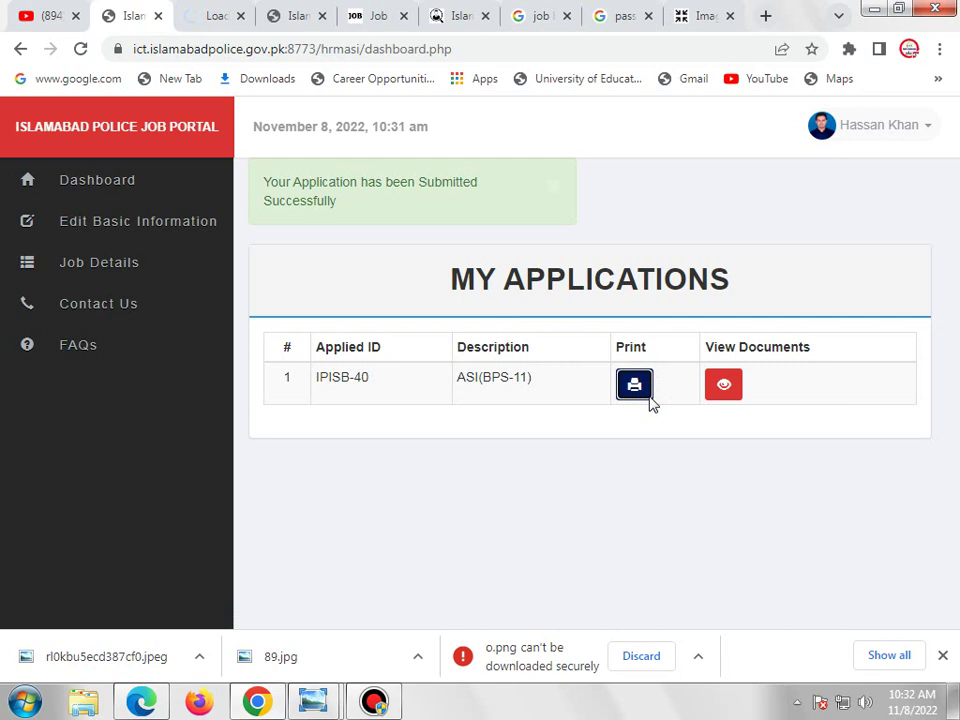
{"action": "left_click", "coordinate": [209, 17]}
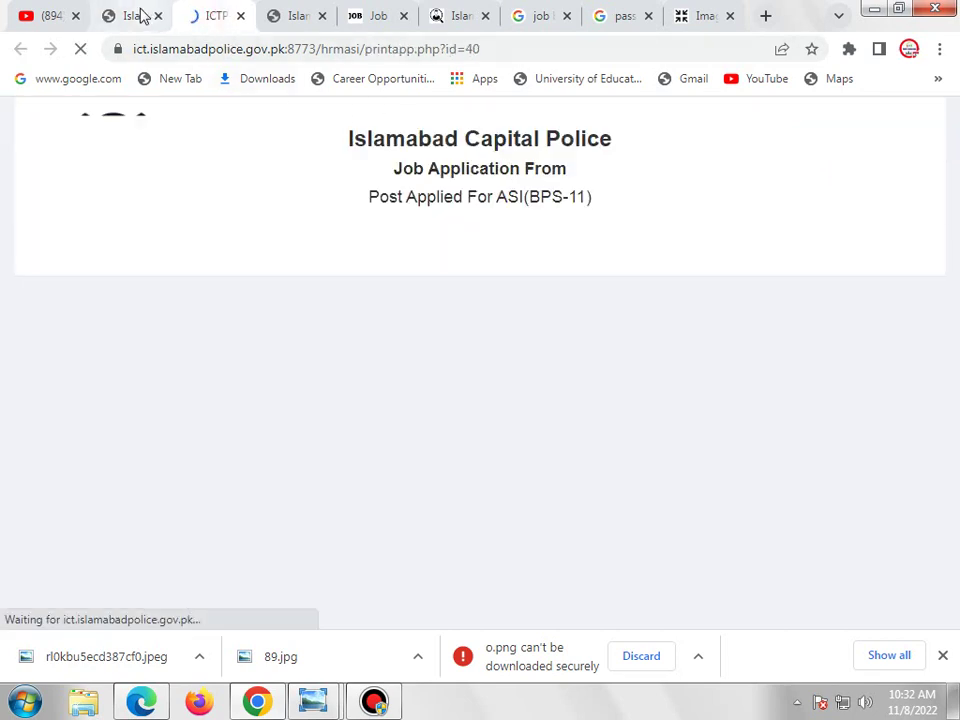
{"action": "scroll", "coordinate": [568, 275], "scroll_direction": "down", "scroll_amount": 6}
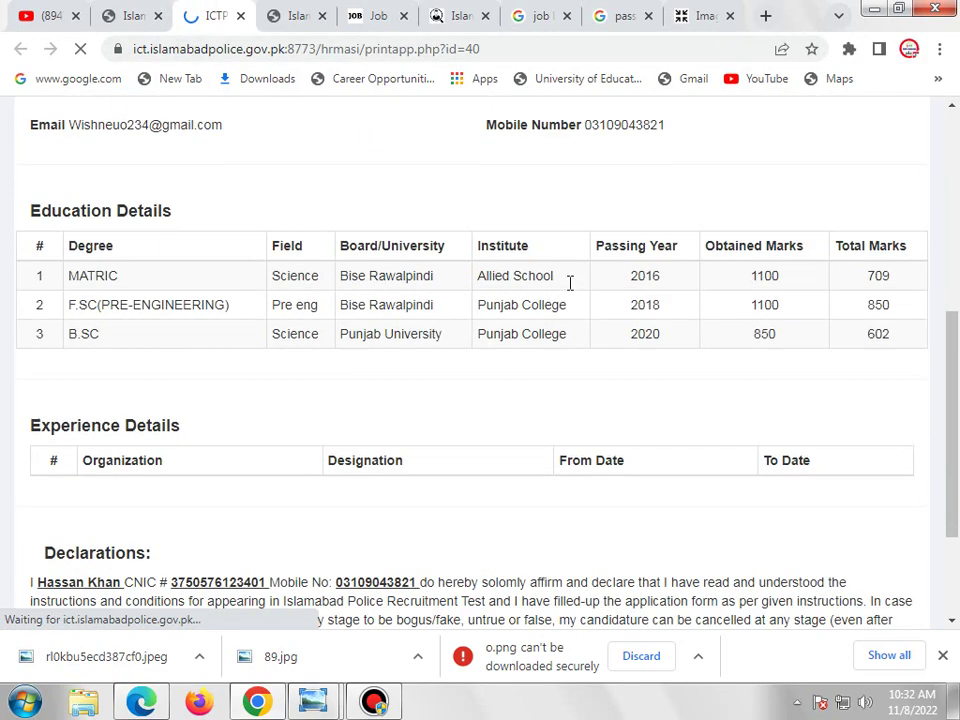
{"action": "scroll", "coordinate": [569, 283], "scroll_direction": "up", "scroll_amount": 8}
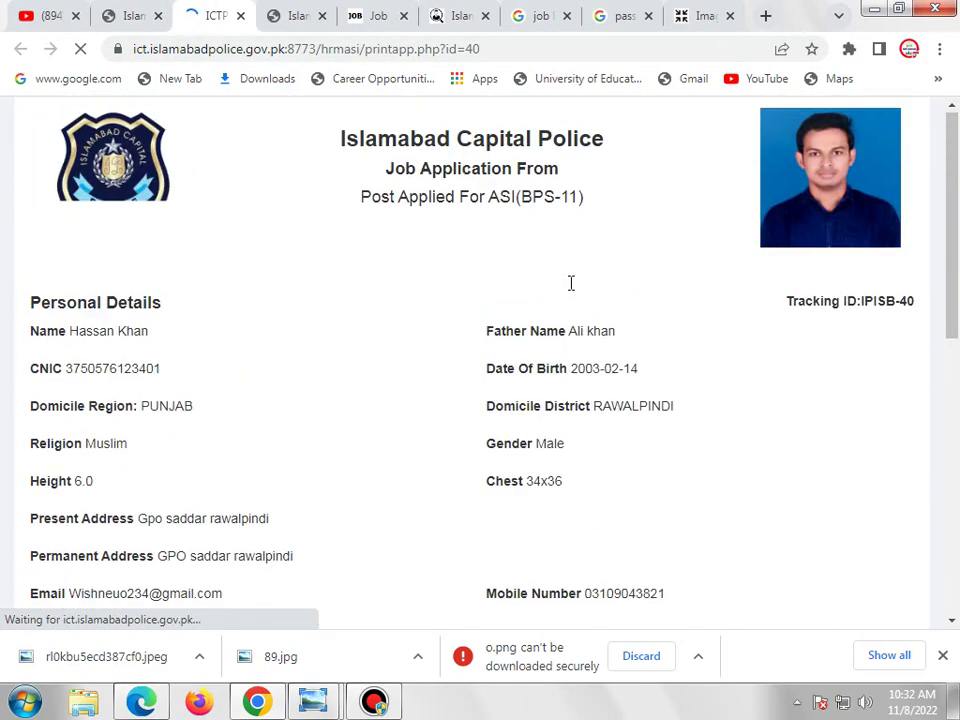
Open the documents of the submitted ASI application in a new browser tab, look through the uploaded images and return to My Applications
{"action": "left_click", "coordinate": [139, 16]}
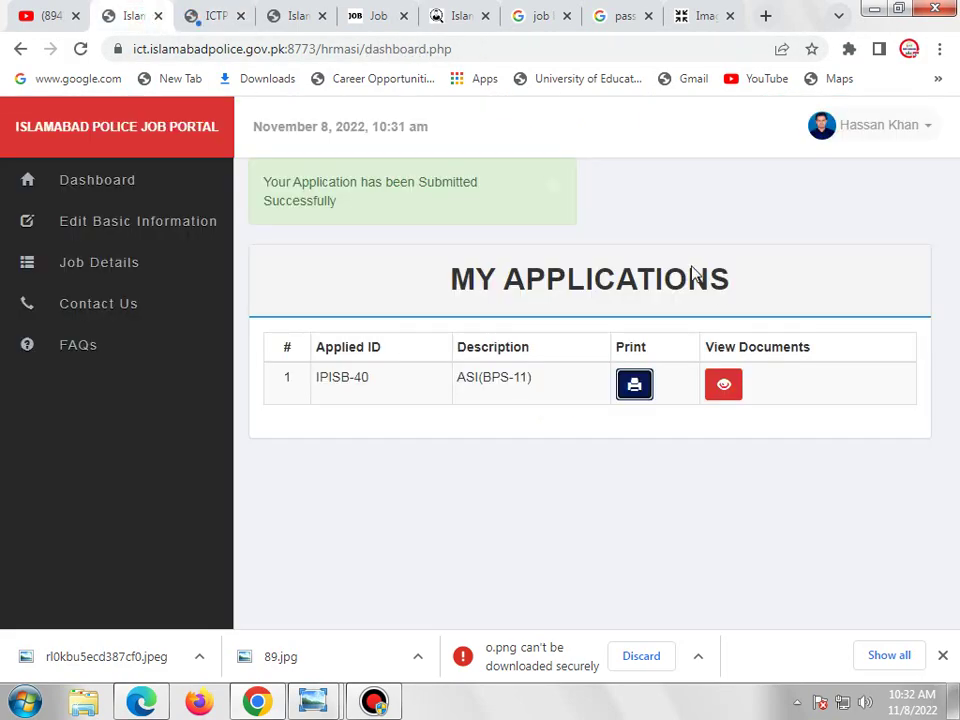
{"action": "right_click", "coordinate": [725, 384]}
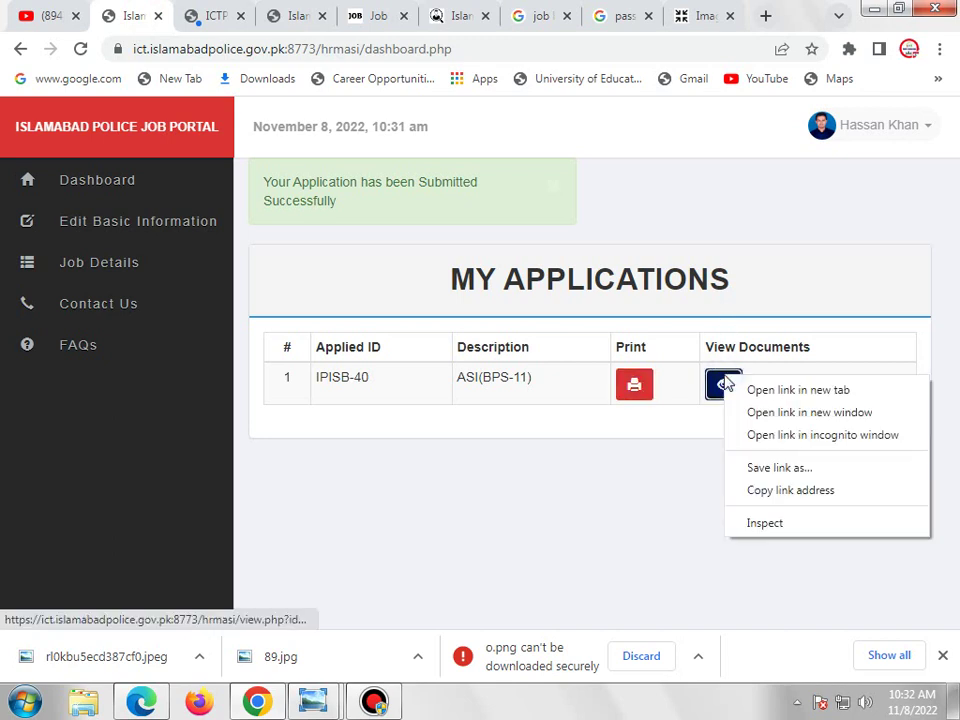
{"action": "left_click", "coordinate": [752, 392]}
{"action": "left_click", "coordinate": [260, 20]}
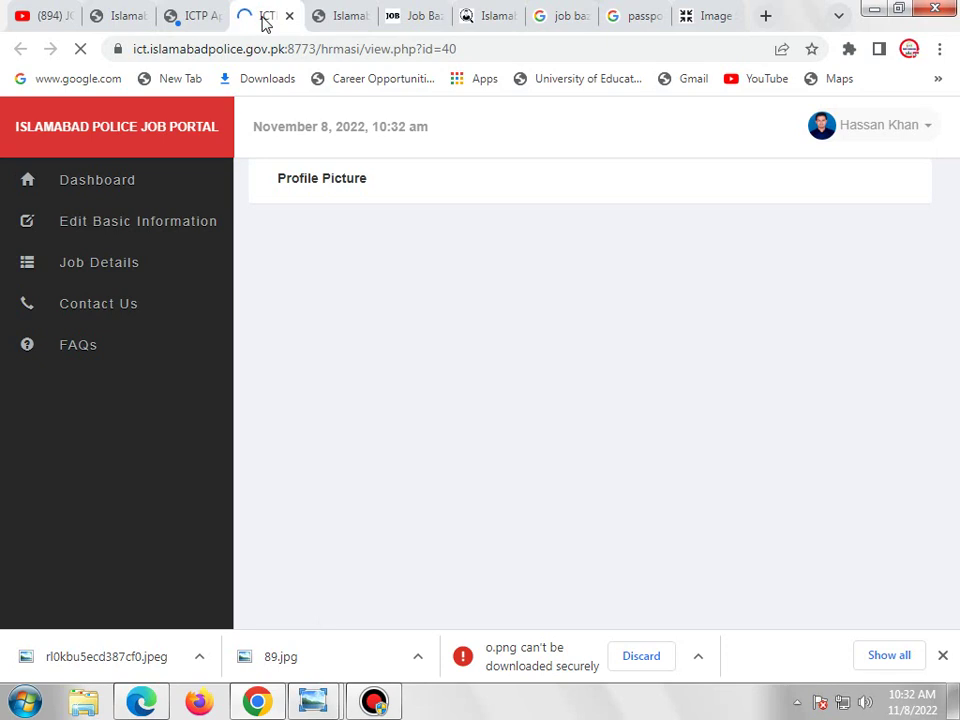
{"action": "scroll", "coordinate": [366, 193], "scroll_direction": "down", "scroll_amount": 3}
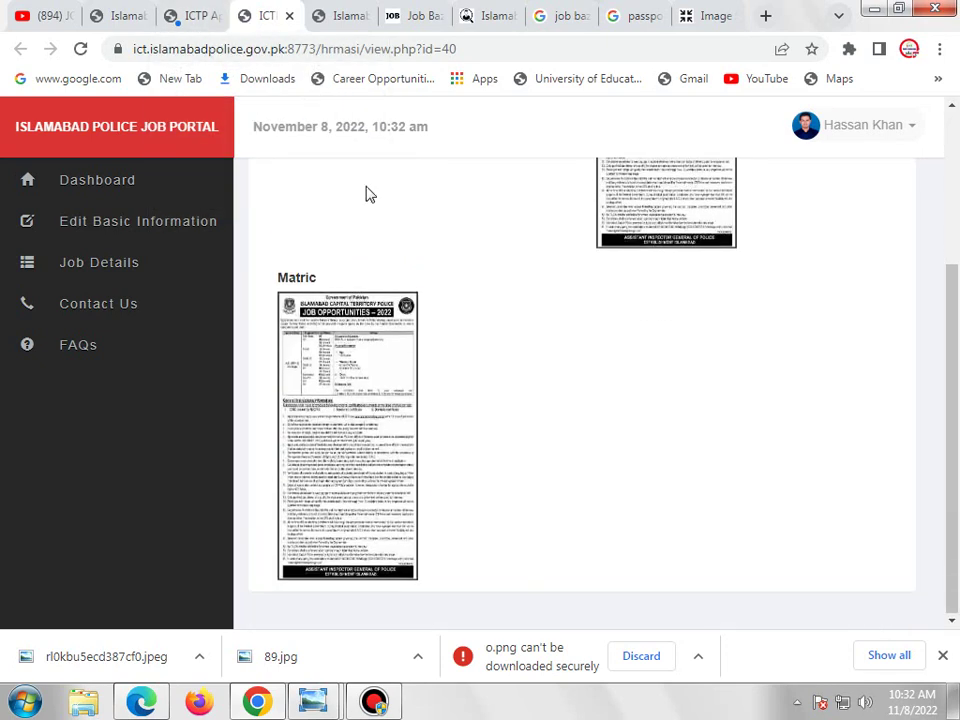
{"action": "left_click", "coordinate": [140, 18]}
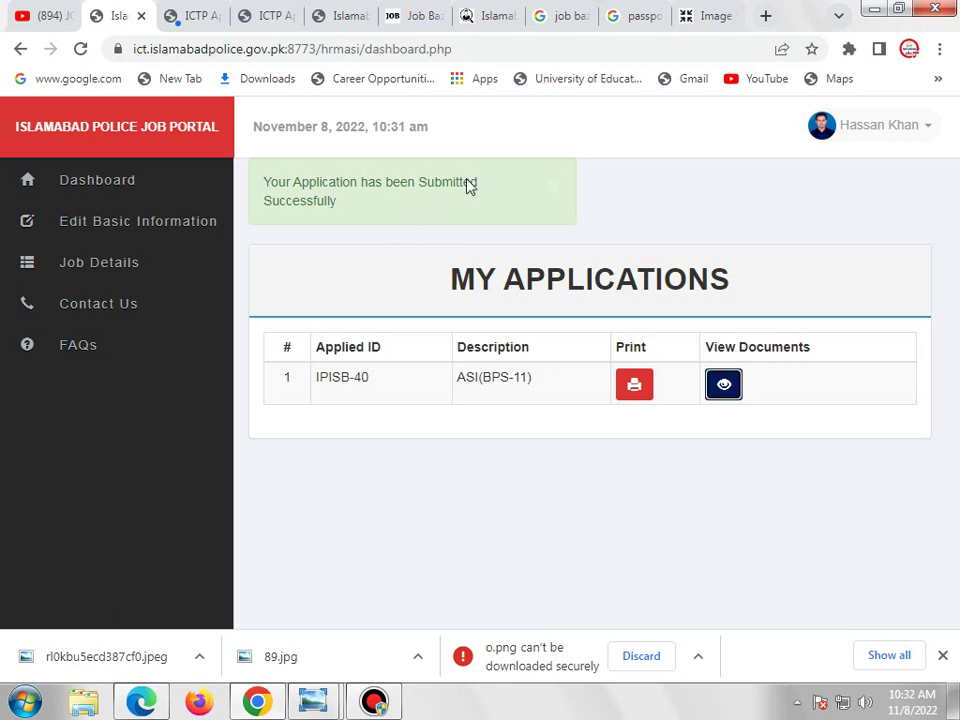
Switch to the job advertisement in Windows Photo Viewer and examine the regional and provincial quotas for the ASI posts
{"action": "mouse_move", "coordinate": [313, 702]}
{"action": "left_click", "coordinate": [414, 600]}
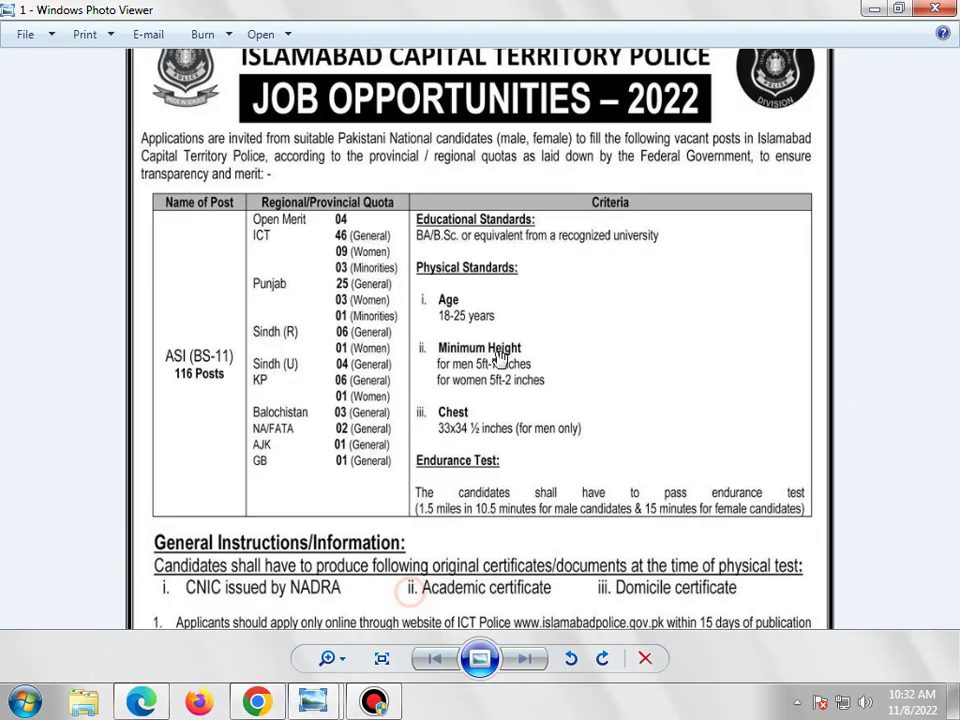
{"action": "scroll", "coordinate": [595, 399], "scroll_direction": "up", "scroll_amount": 1}
{"action": "scroll", "coordinate": [595, 399], "scroll_direction": "up", "scroll_amount": 1}
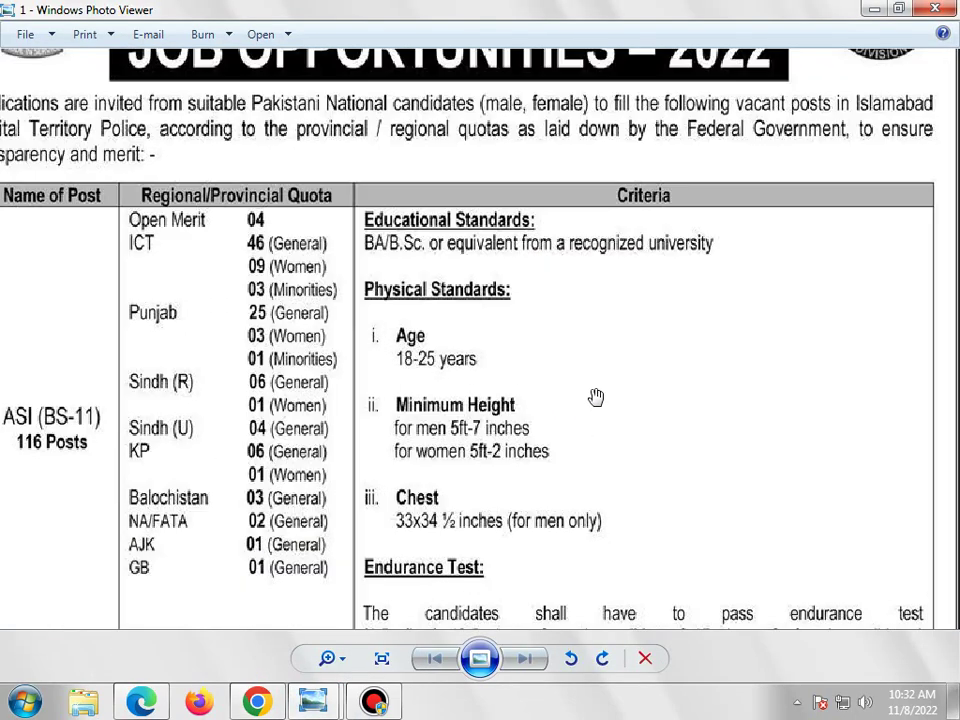
{"action": "scroll", "coordinate": [574, 381], "scroll_direction": "up", "scroll_amount": 1}
{"action": "left_click_drag", "start_coordinate": [709, 408], "coordinate": [738, 400]}
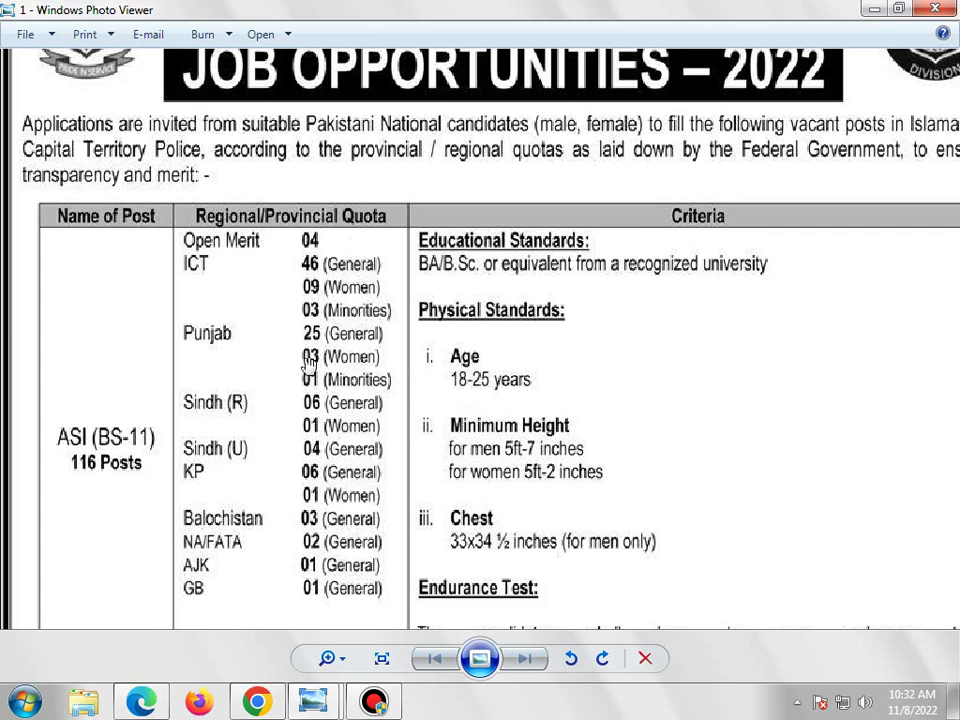
{"action": "left_click", "coordinate": [324, 519]}
{"action": "left_click_drag", "start_coordinate": [324, 519], "coordinate": [327, 431]}
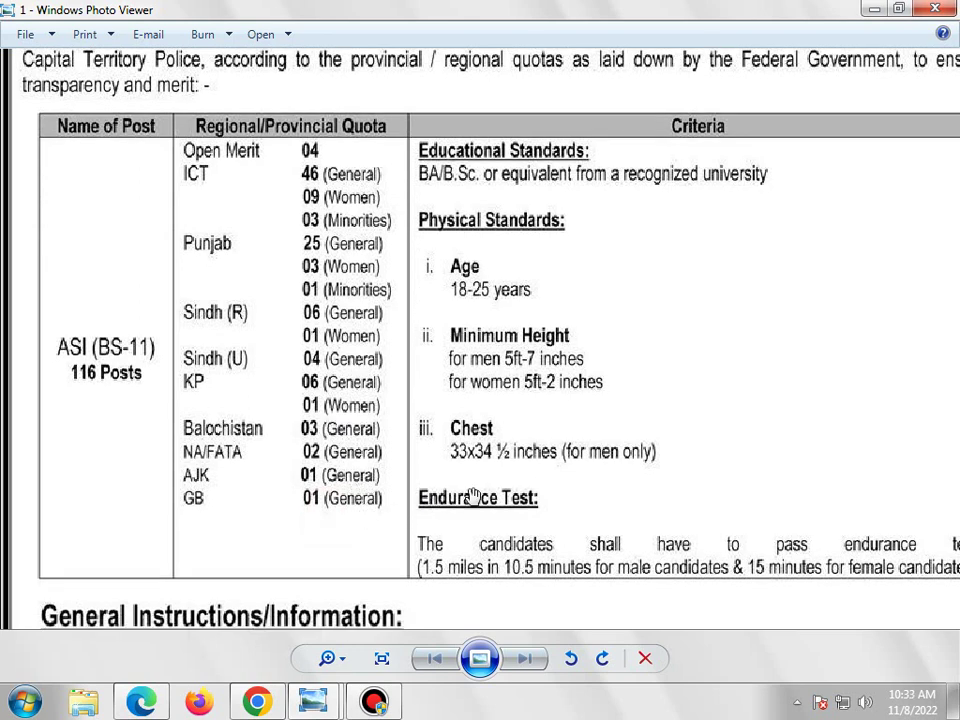
Examine the advertisement's physical standards, endurance test requirements and list of original documents to produce
{"action": "left_click_drag", "start_coordinate": [553, 454], "coordinate": [492, 513]}
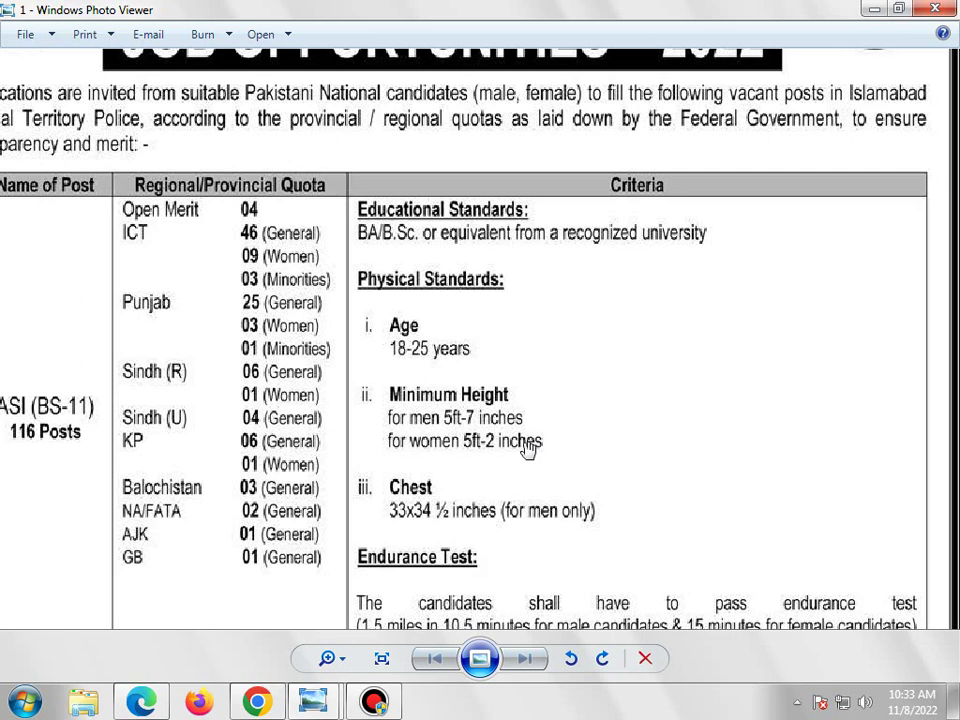
{"action": "left_click_drag", "start_coordinate": [563, 497], "coordinate": [552, 436]}
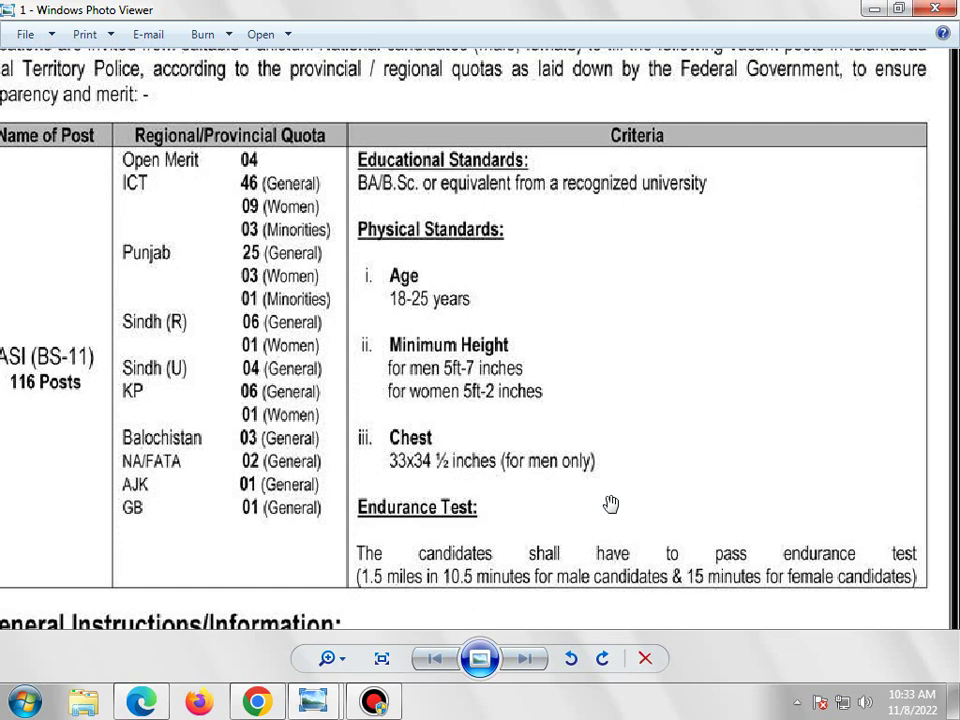
{"action": "left_click_drag", "start_coordinate": [611, 504], "coordinate": [681, 343]}
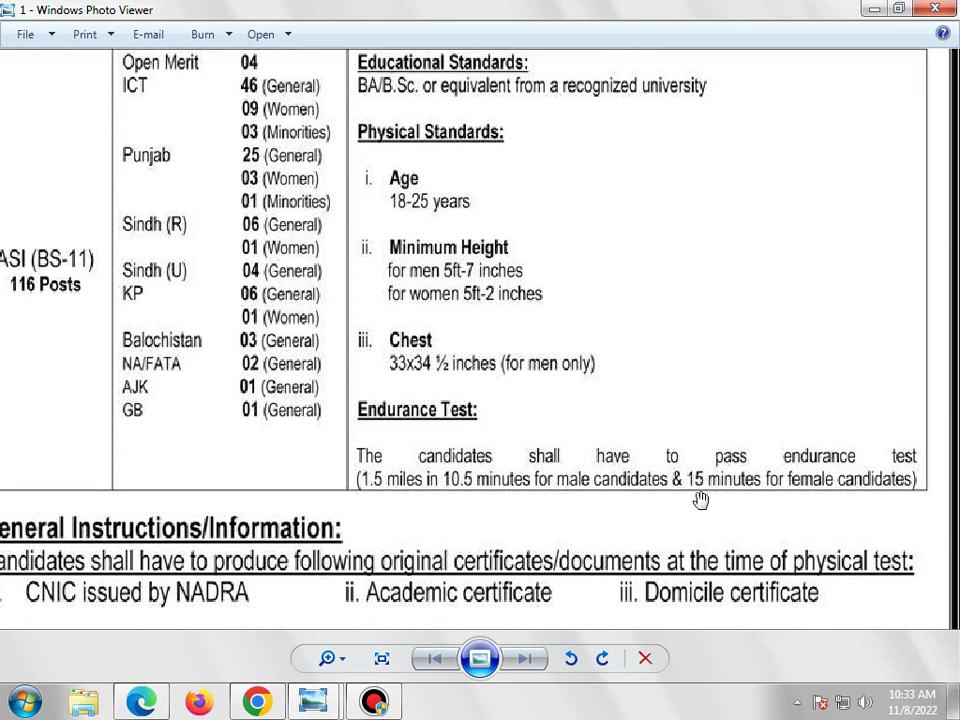